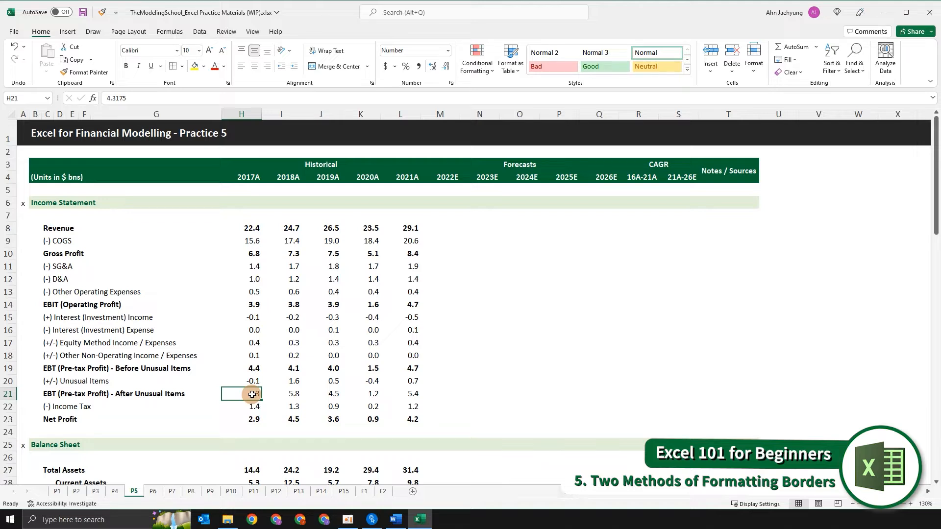
# - Apply a top and bottom border to the EBT (Pre-tax Profit) - Before Unusual Items values for 2017A to 2021A
pyautogui.press('Up')
pyautogui.press('Right')
pyautogui.press('Right')
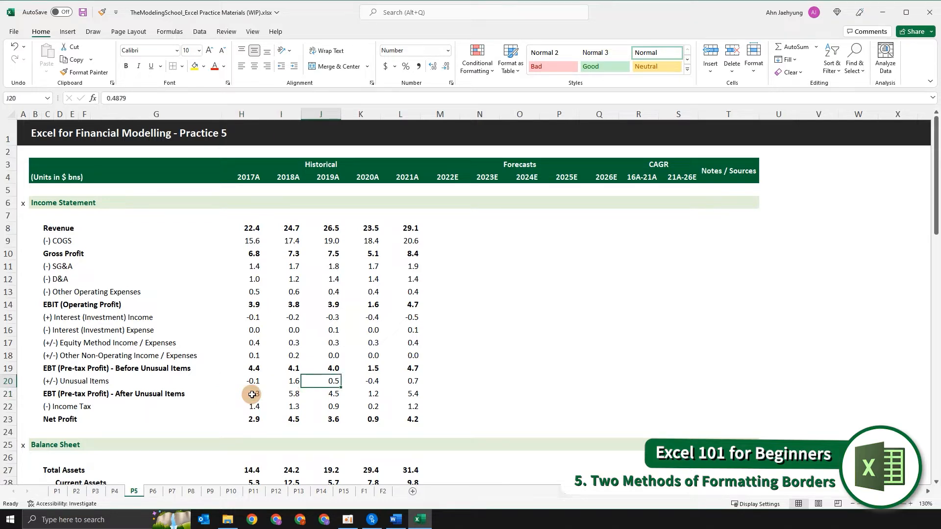
pyautogui.press('Left')
pyautogui.press('Up')
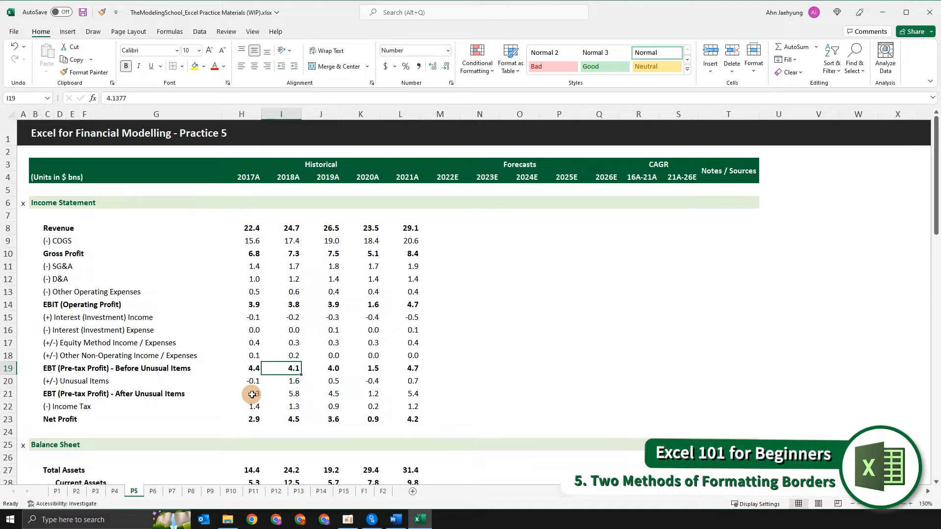
pyautogui.press('Right')
pyautogui.press('Right')
pyautogui.press('Right')
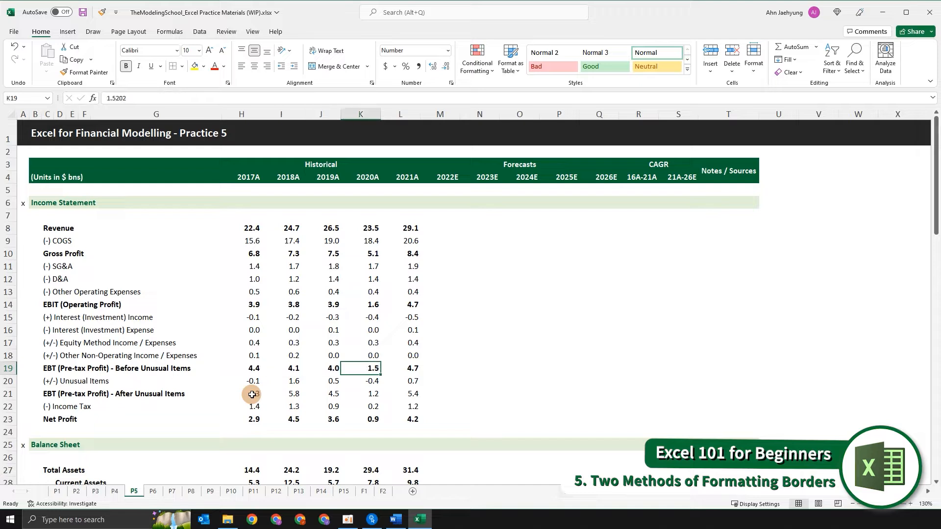
pyautogui.hotkey('shift', 'Left')
pyautogui.hotkey('shift', 'Left')
pyautogui.hotkey('shift', 'Left')
pyautogui.hotkey('shift', 'Left')
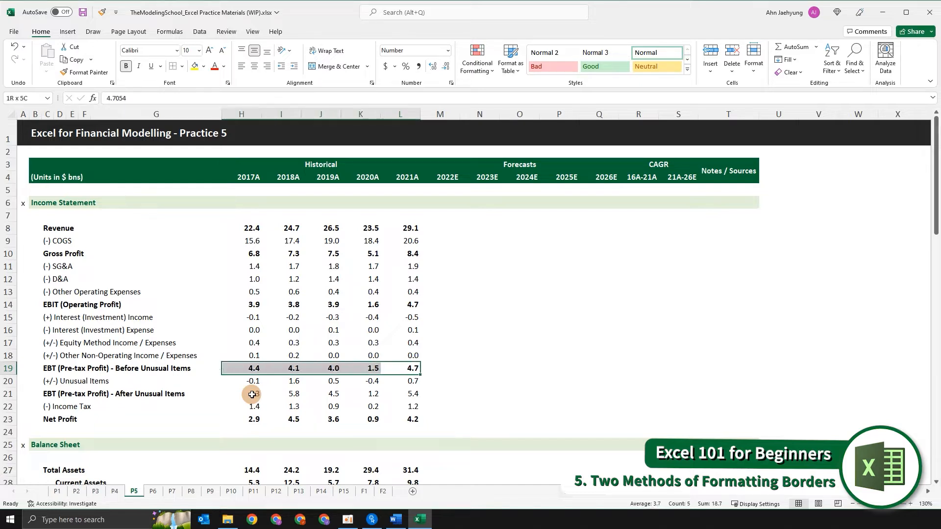
pyautogui.press('alt')
pyautogui.press('h')
pyautogui.press('b')
pyautogui.press('d')
# - Copy the 2019A to 2021A values of the EBT before unusual items row into the 2024E to 2026E columns
pyautogui.press('Right')
pyautogui.press('Left')
pyautogui.press('Left')
pyautogui.press('Left')
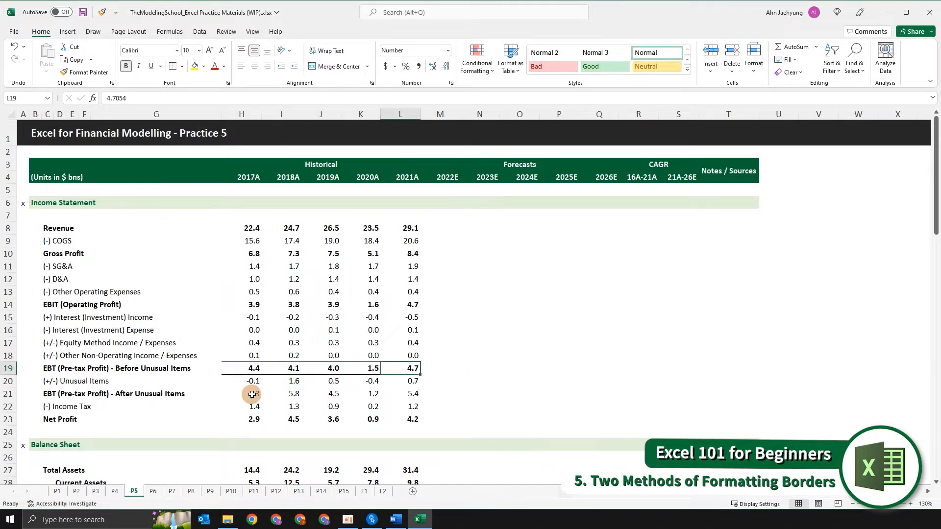
pyautogui.hotkey('shift', 'Right')
pyautogui.hotkey('shift', 'Right')
pyautogui.hotkey('ctrl', 'c')
pyautogui.press('Right')
pyautogui.press('Right')
pyautogui.press('Right')
pyautogui.press('Right')
pyautogui.press('Right')
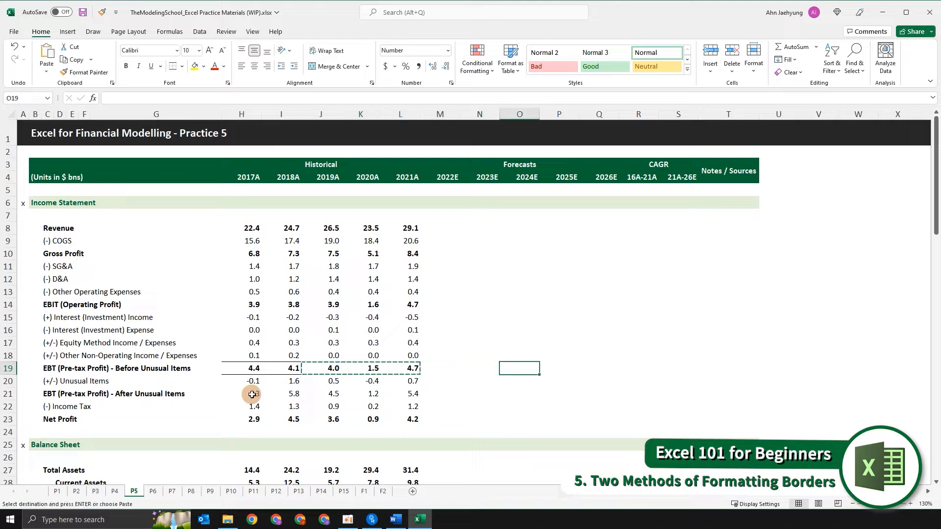
pyautogui.hotkey('ctrl', 'v')
pyautogui.press('Escape')
pyautogui.press('Left')
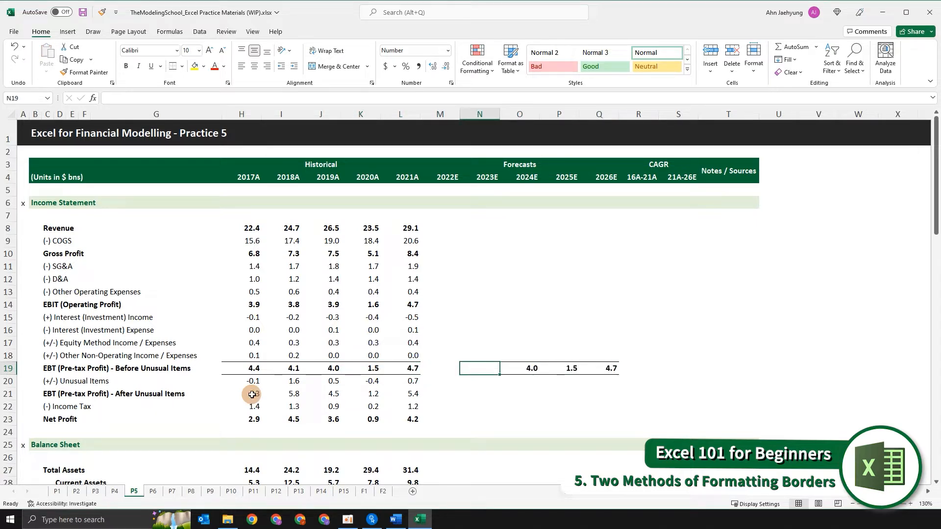
pyautogui.press('Right')
pyautogui.press('Right')
pyautogui.press('Right')
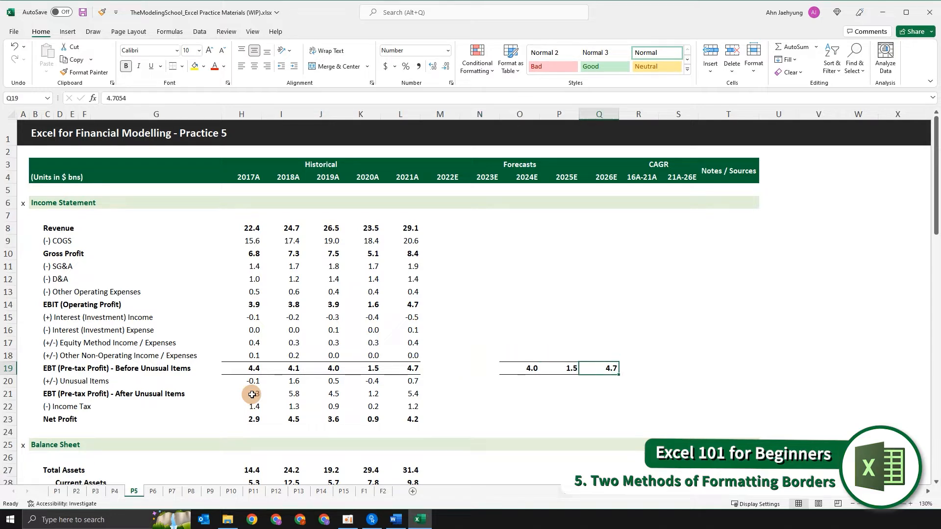
pyautogui.hotkey('shift', 'Left')
pyautogui.hotkey('shift', 'Left')
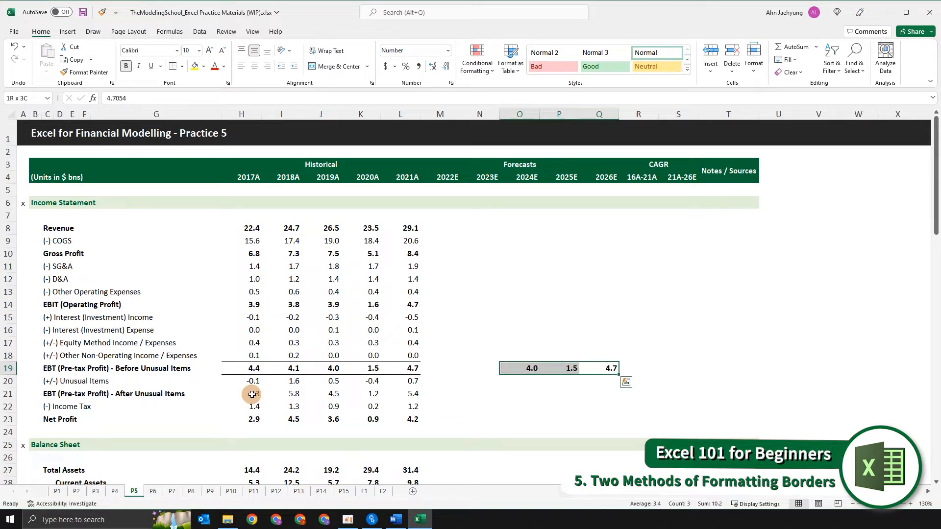
pyautogui.press('alt')
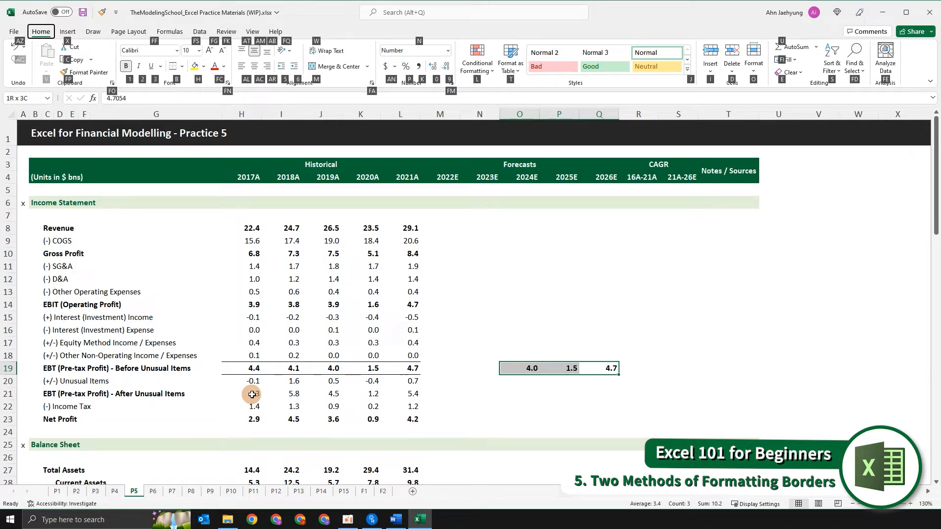
pyautogui.press('Escape')
pyautogui.hotkey('shift', 'Left')
pyautogui.hotkey('shift', 'Left')
pyautogui.hotkey('shift', 'Left')
pyautogui.hotkey('shift', 'Left')
pyautogui.hotkey('shift', 'Left')
pyautogui.hotkey('shift', 'Left')
pyautogui.hotkey('shift', 'Left')
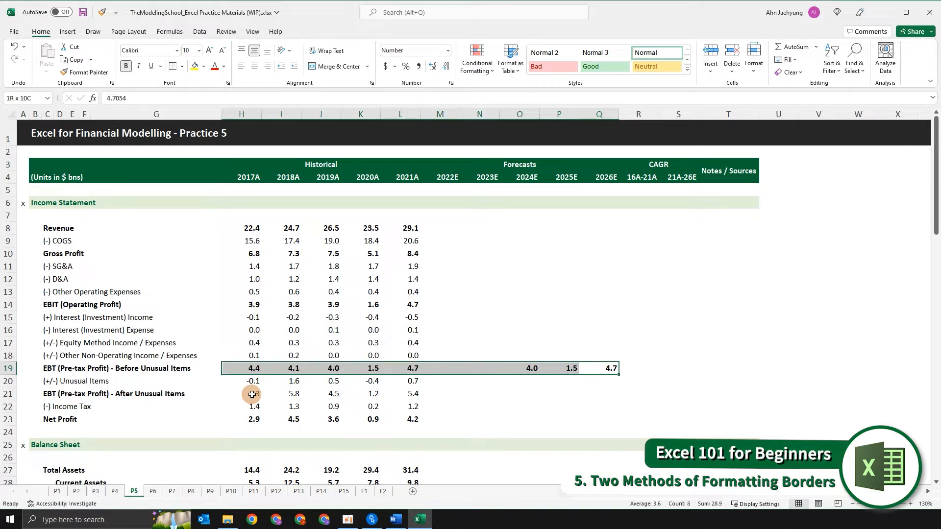
pyautogui.press('Left')
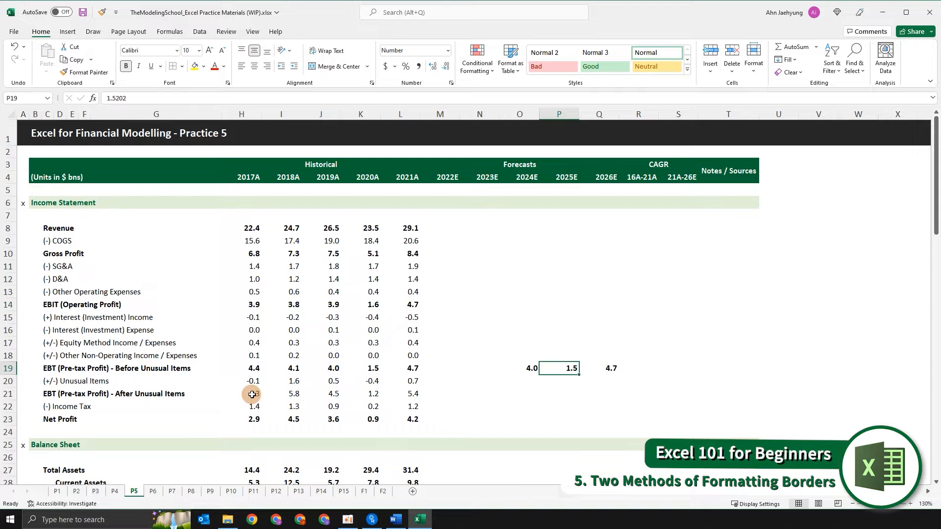
# - Delete the pasted values from the 2024E to 2026E cells of the EBT before unusual items row
pyautogui.press('Left')
pyautogui.hotkey('shift', 'Right')
pyautogui.hotkey('shift', 'Right')
pyautogui.press('Delete')
pyautogui.press('Left')
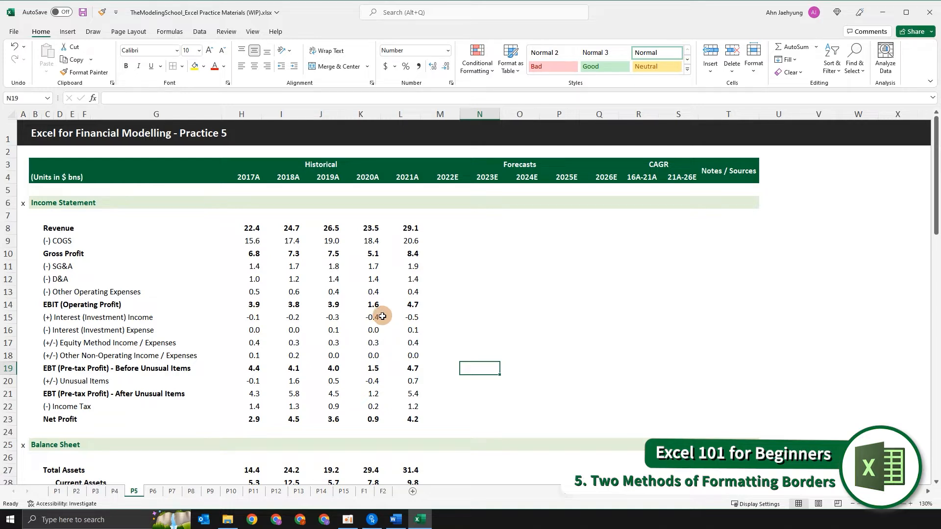
pyautogui.press('Left')
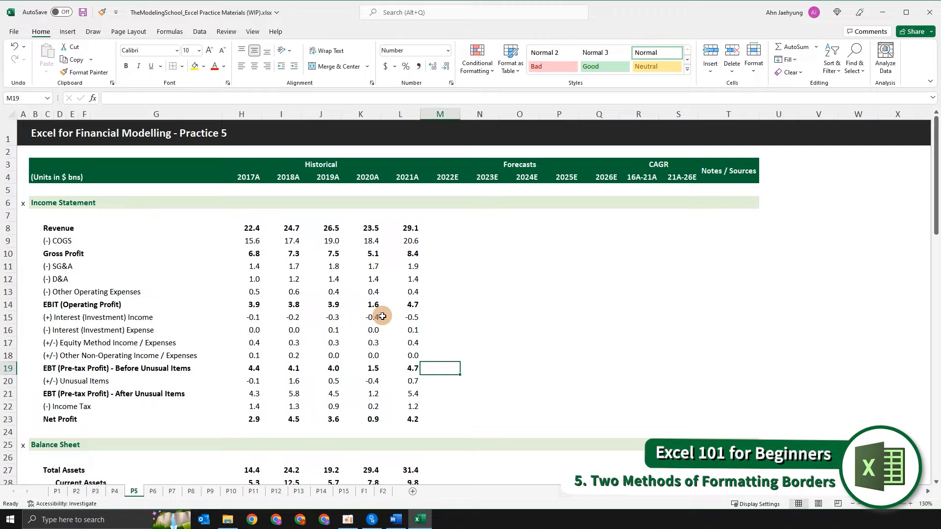
# - Apply a top and bottom border to the whole (+/-) Equity Method Income / Expenses row, label through 2021A
pyautogui.press('Left')
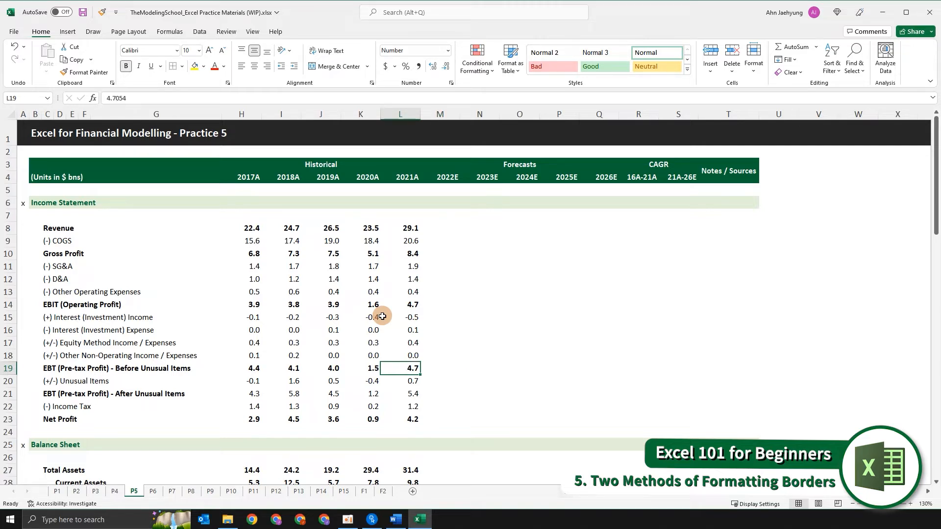
pyautogui.press('Up')
pyautogui.press('Up')
pyautogui.hotkey('shift', 'Left')
pyautogui.hotkey('shift', 'Left')
pyautogui.hotkey('shift', 'Left')
pyautogui.hotkey('shift', 'Left')
pyautogui.hotkey('shift', 'Left')
pyautogui.hotkey('shift', 'Left')
pyautogui.hotkey('shift', 'Left')
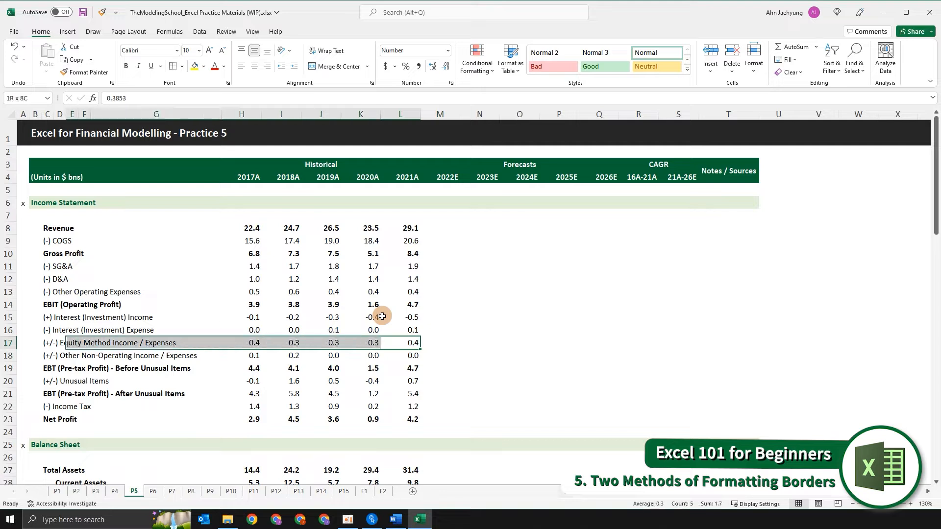
pyautogui.hotkey('shift', 'Left')
pyautogui.hotkey('shift', 'Left')
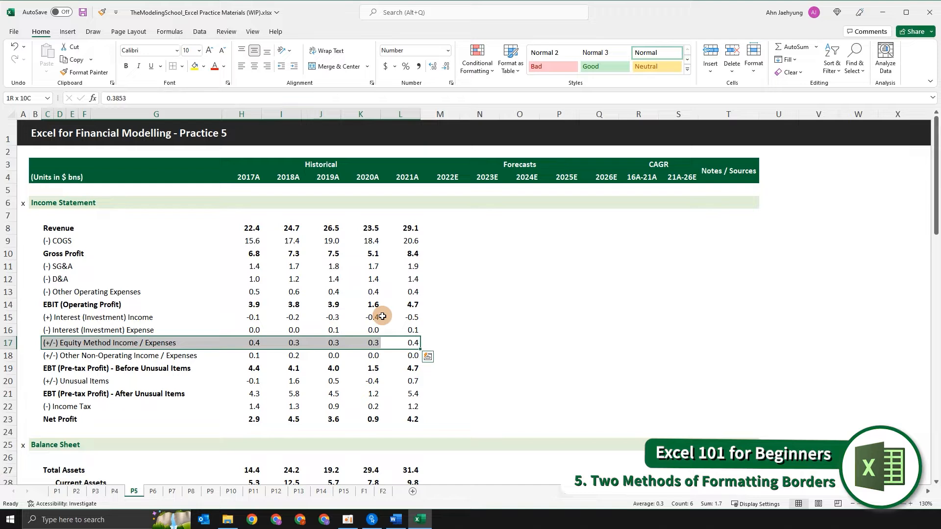
pyautogui.hotkey('alt', 'h')
pyautogui.press('b')
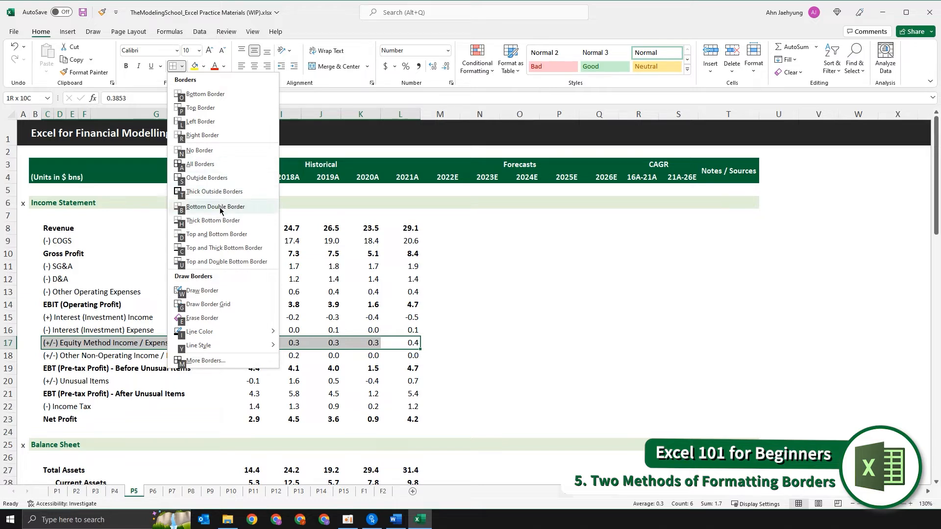
pyautogui.click(215, 234)
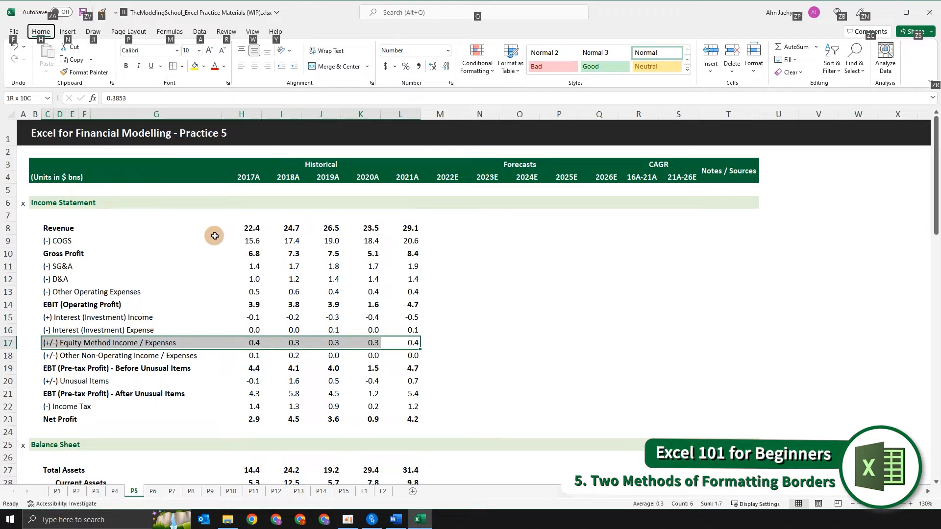
# - Undo the top and bottom border on the Equity Method Income / Expenses row
pyautogui.press('Down')
pyautogui.press('Up')
pyautogui.hotkey('ctrl', 'shift', 'Left')
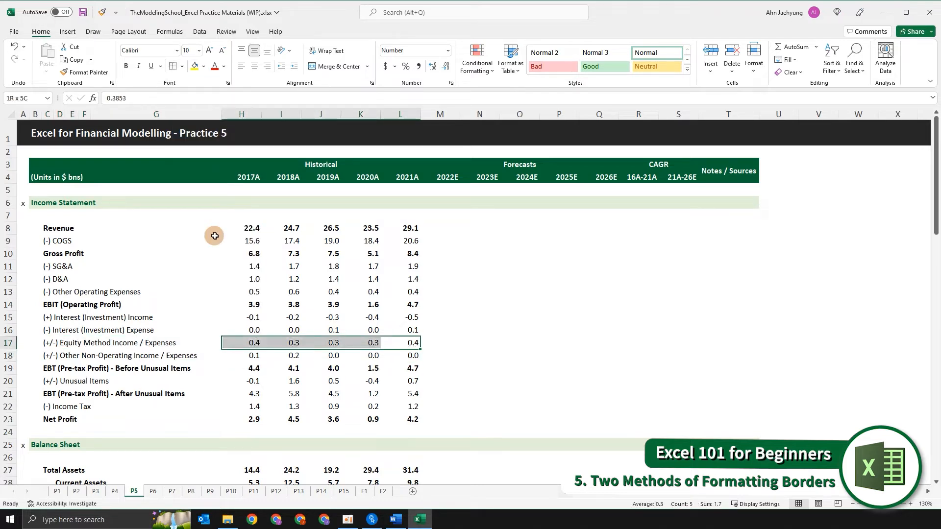
pyautogui.hotkey('ctrl', 'shift', 'Left')
pyautogui.press('alt')
pyautogui.press('Escape')
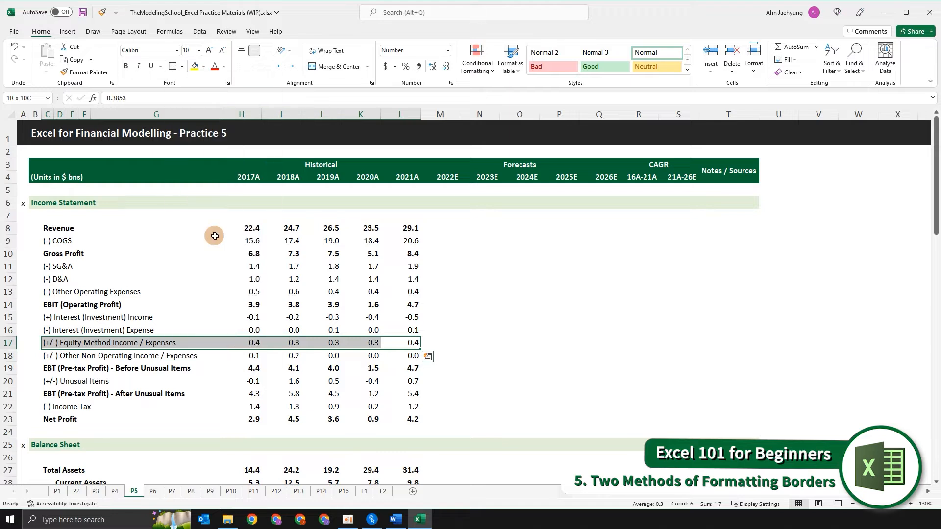
pyautogui.press('Down')
pyautogui.press('Down')
pyautogui.press('Down')
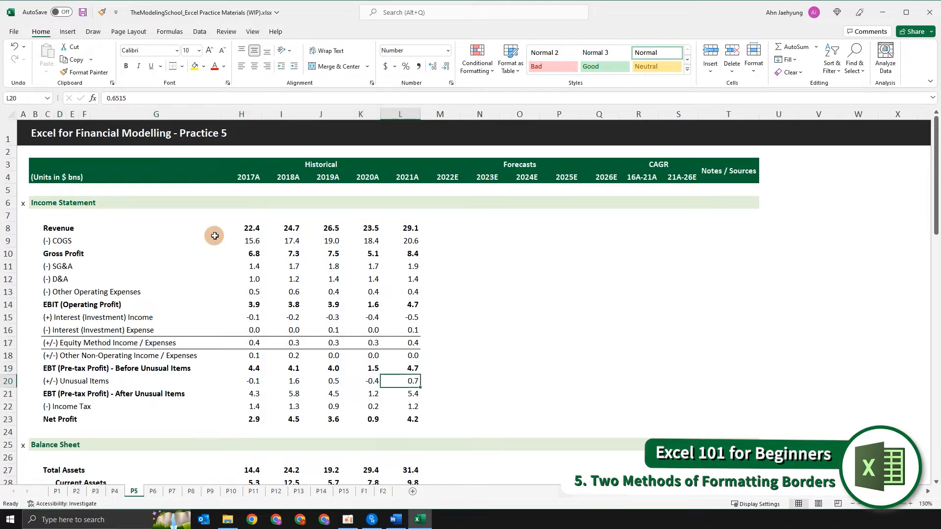
pyautogui.hotkey('ctrl', 'z')
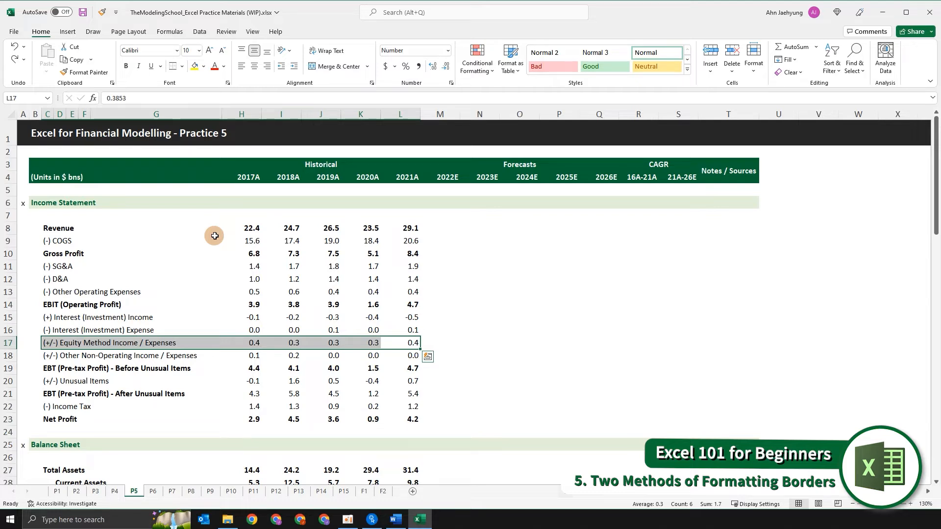
pyautogui.press('Right')
pyautogui.press('Right')
pyautogui.press('Right')
pyautogui.press('Left')
pyautogui.press('Left')
pyautogui.press('Left')
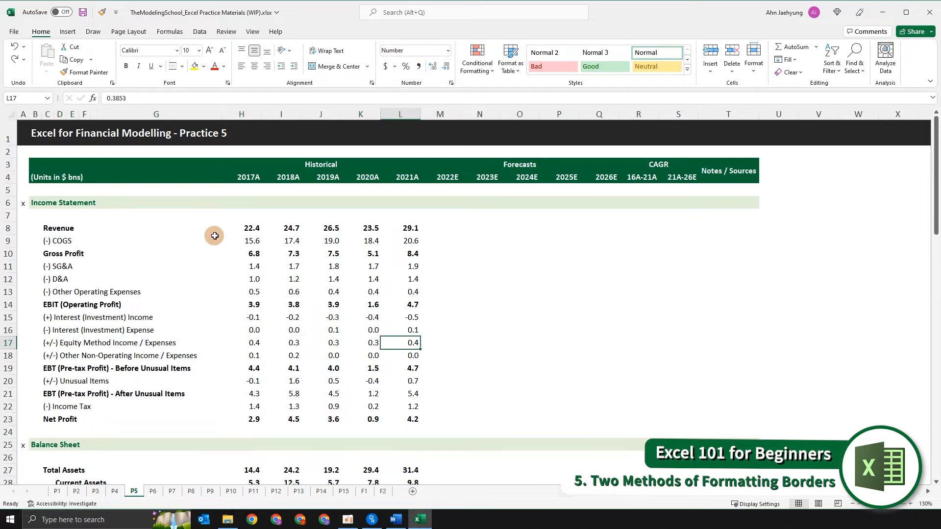
pyautogui.press('Right')
pyautogui.press('Right')
pyautogui.press('Right')
pyautogui.press('Left')
pyautogui.press('Left')
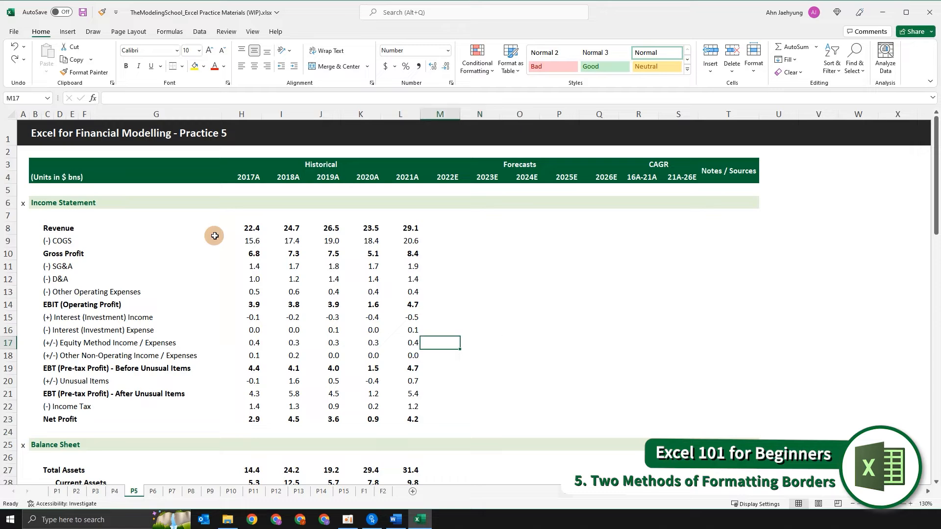
pyautogui.scroll(-3, 215, 236)
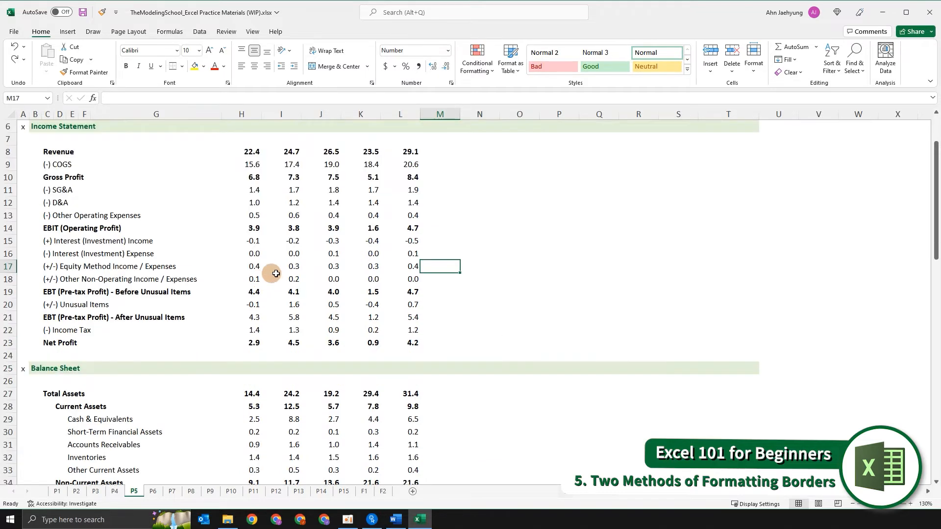
pyautogui.scroll(3, 368, 294)
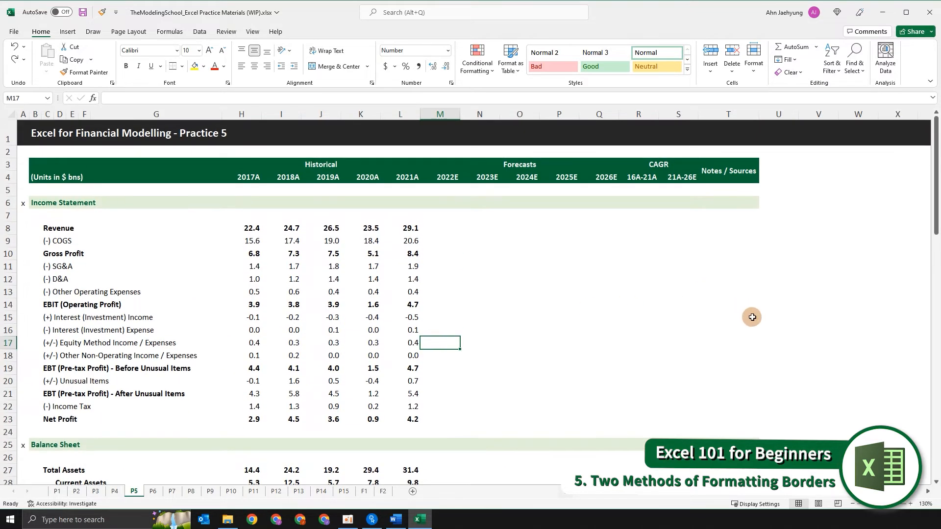
pyautogui.moveTo(745, 323); pyautogui.dragTo(495, 397)
pyautogui.moveTo(451, 228); pyautogui.dragTo(437, 447)
pyautogui.moveTo(525, 215); pyautogui.dragTo(577, 504)
pyautogui.moveTo(613, 280); pyautogui.dragTo(619, 457)
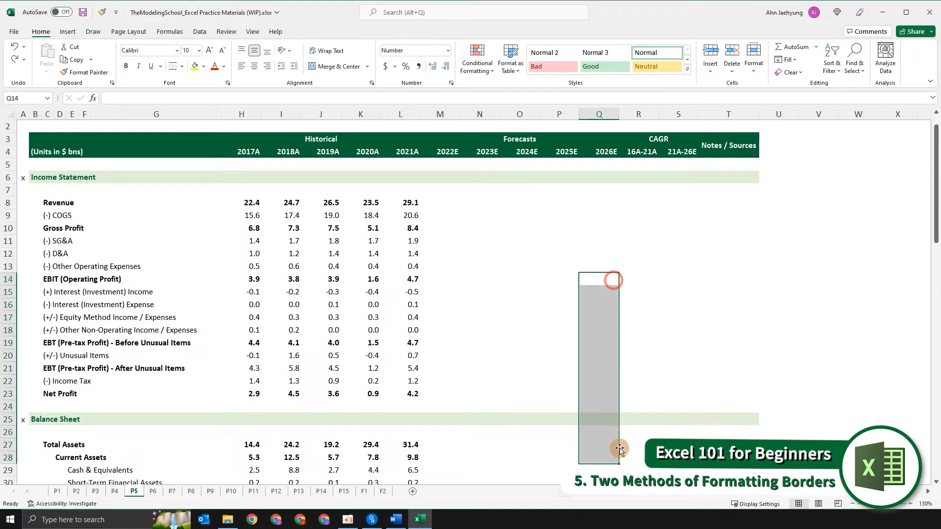
pyautogui.scroll(1, 616, 448)
pyautogui.click(518, 356)
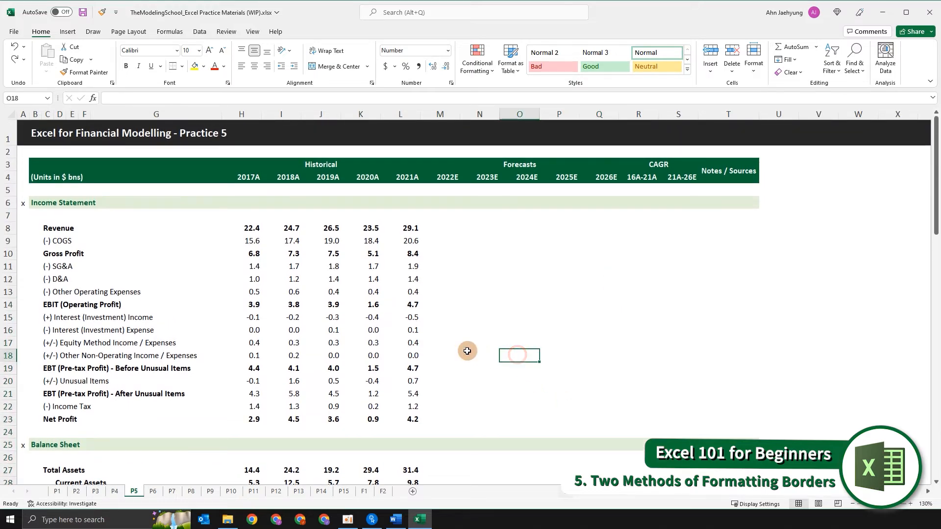
pyautogui.press('Up')
pyautogui.press('Up')
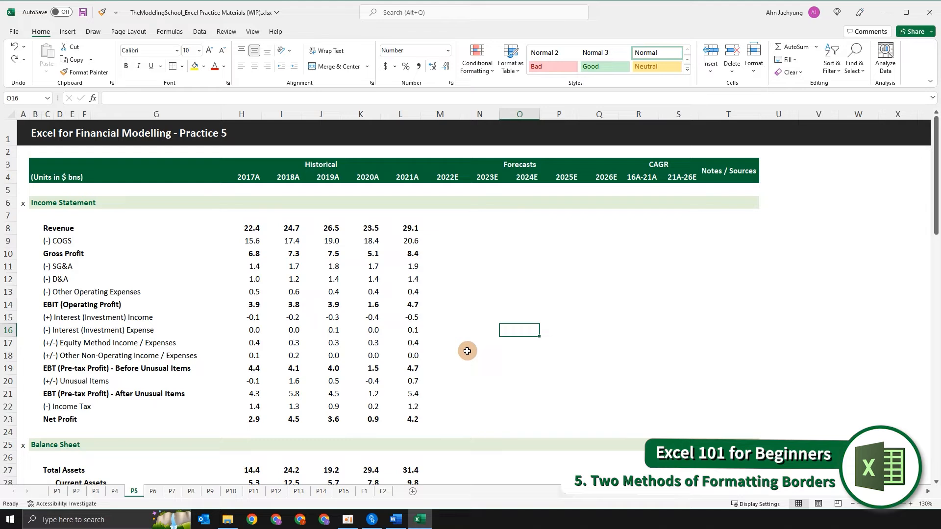
pyautogui.press('Left')
pyautogui.press('Left')
pyautogui.press('Left')
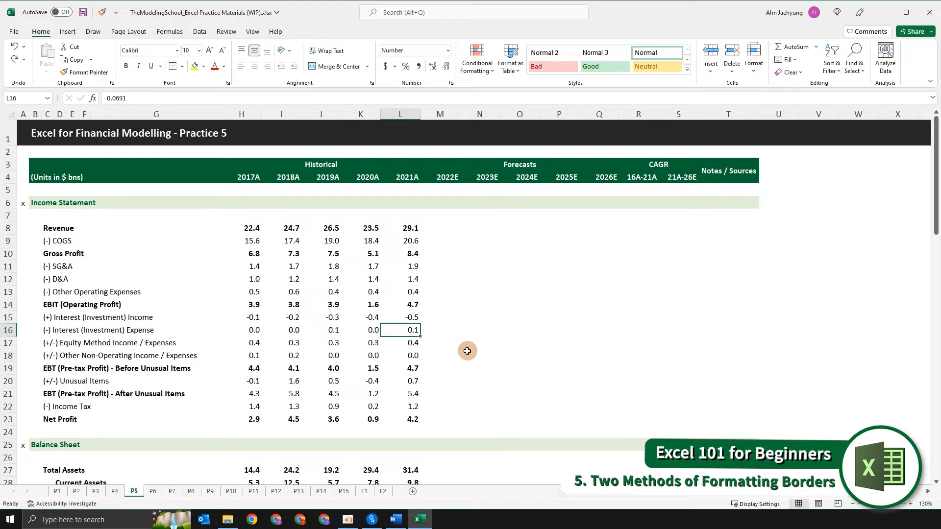
# - Select the 2018A to 2021A cells of the Interest Income through Other Non-Operating Income rows and set a reddish border line colour
pyautogui.click(142, 368)
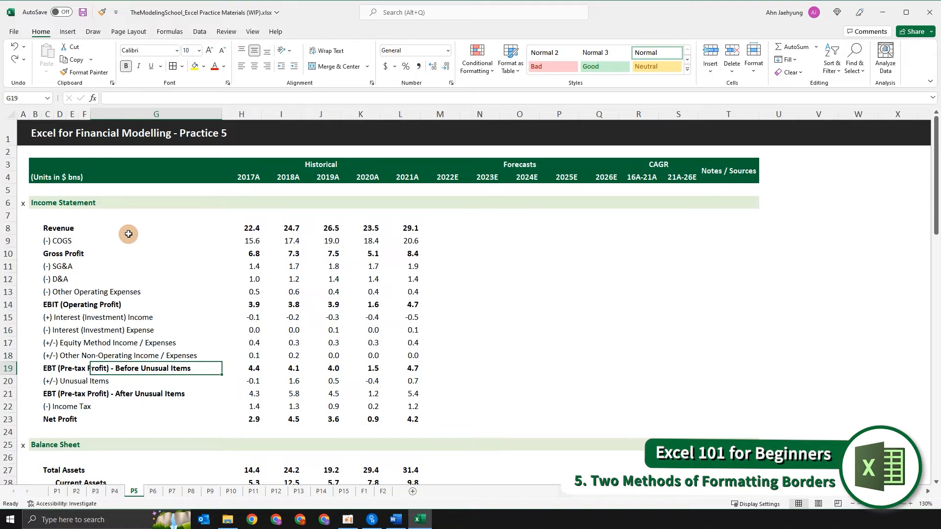
pyautogui.press('Right')
pyautogui.press('Right')
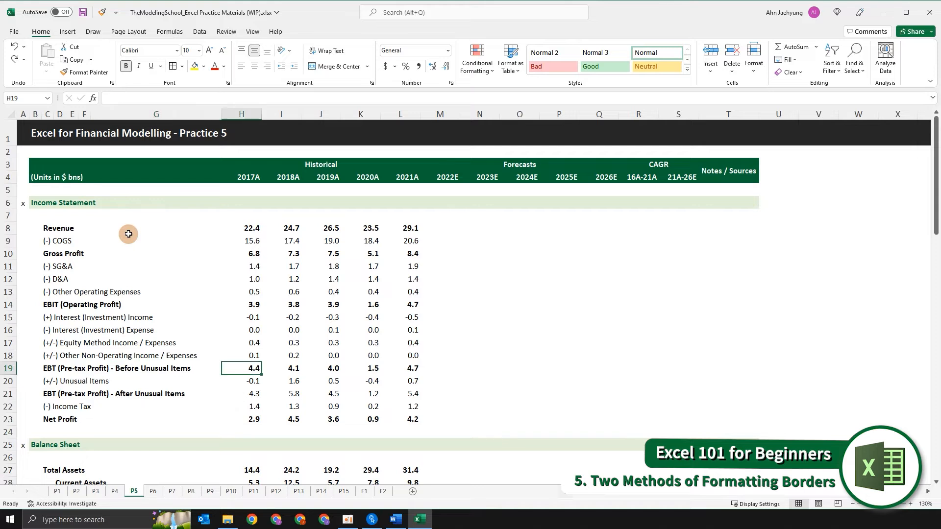
pyautogui.press('Up')
pyautogui.press('Up')
pyautogui.press('Up')
pyautogui.press('Up')
pyautogui.hotkey('shift', 'Down')
pyautogui.hotkey('shift', 'Down')
pyautogui.hotkey('shift', 'Down')
pyautogui.hotkey('shift', 'Right')
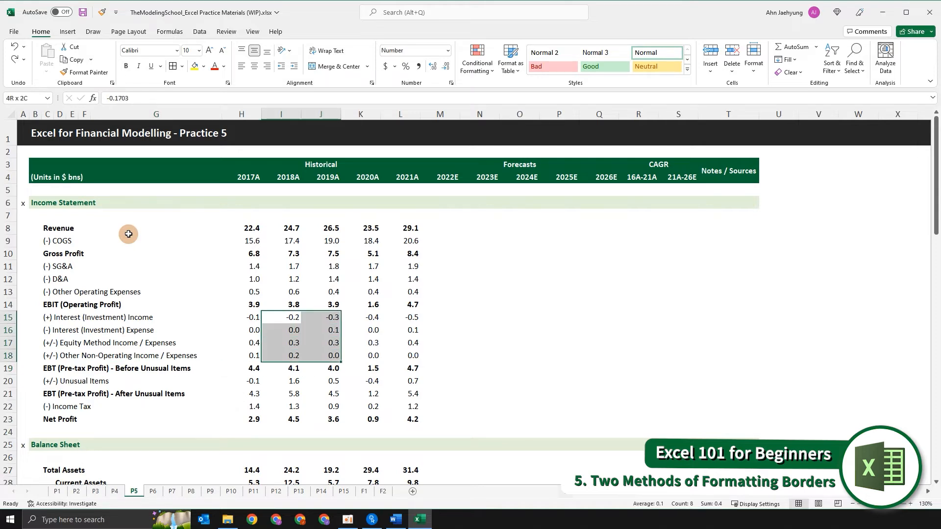
pyautogui.hotkey('shift', 'Right')
pyautogui.hotkey('shift', 'Right')
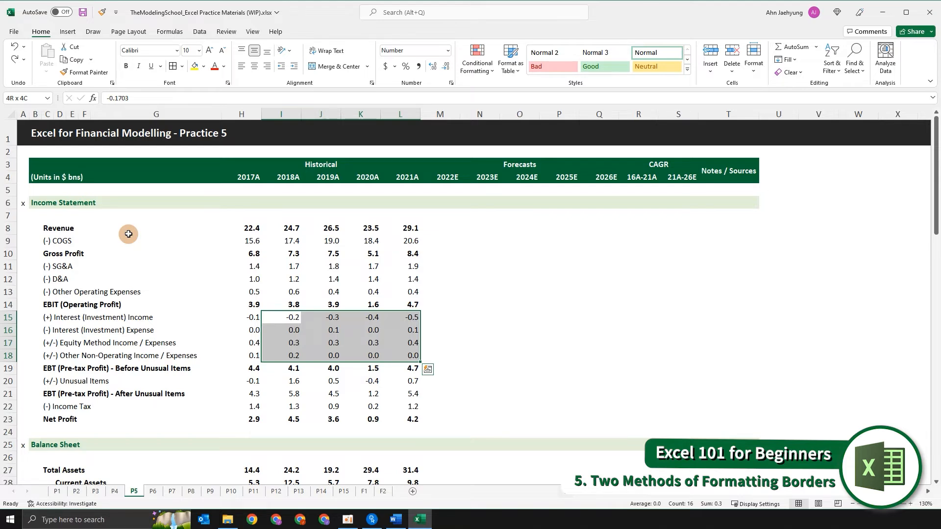
pyautogui.hotkey('alt', 'h')
pyautogui.press('b')
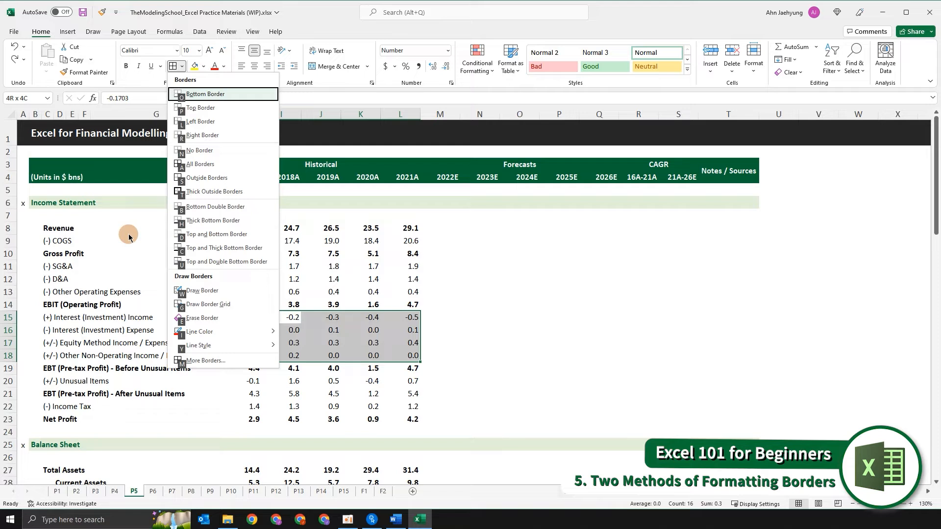
pyautogui.press('i')
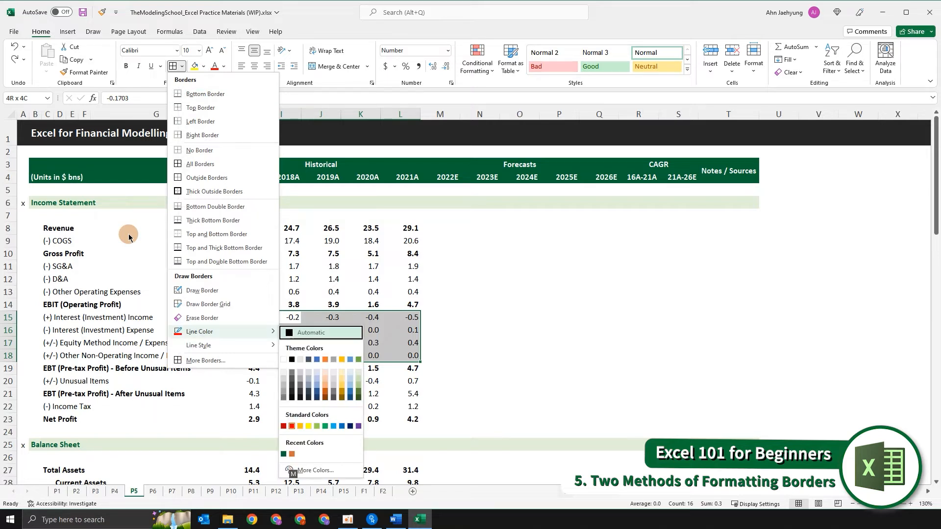
pyautogui.press('Down')
pyautogui.press('Down')
pyautogui.press('Down')
pyautogui.press('Down')
pyautogui.press('Down')
pyautogui.press('Down')
pyautogui.press('Down')
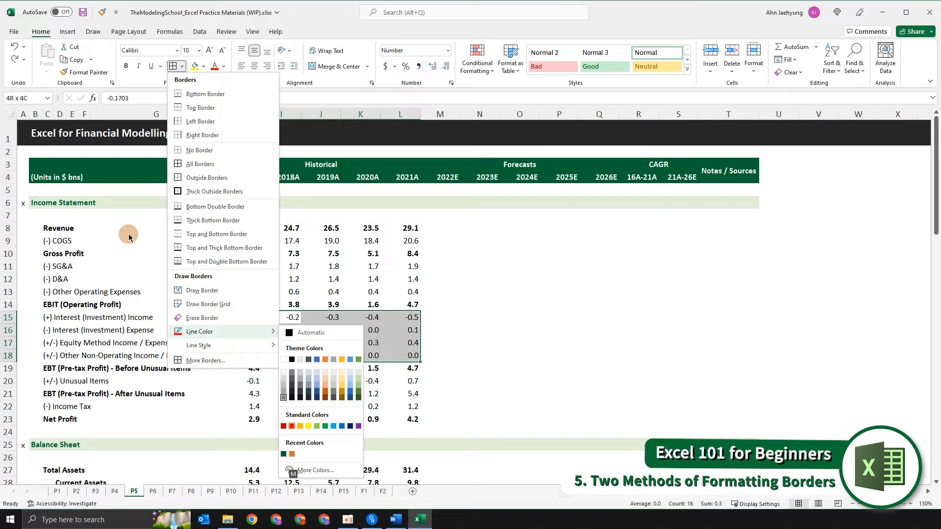
pyautogui.press('Right')
pyautogui.press('Left')
pyautogui.press('Right')
pyautogui.press('Return')
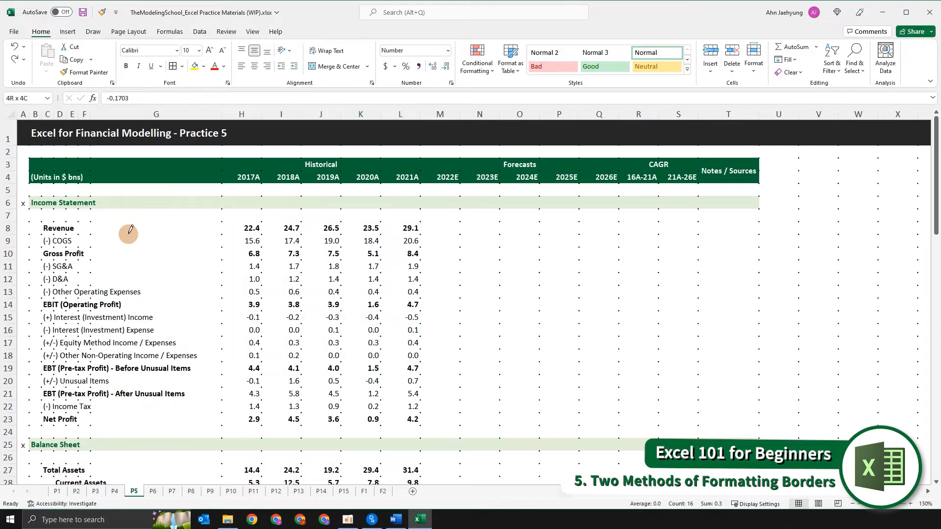
# - Apply all borders to the selected 2018A to 2021A cells
pyautogui.press('alt')
pyautogui.press('h')
pyautogui.press('b')
pyautogui.press('a')
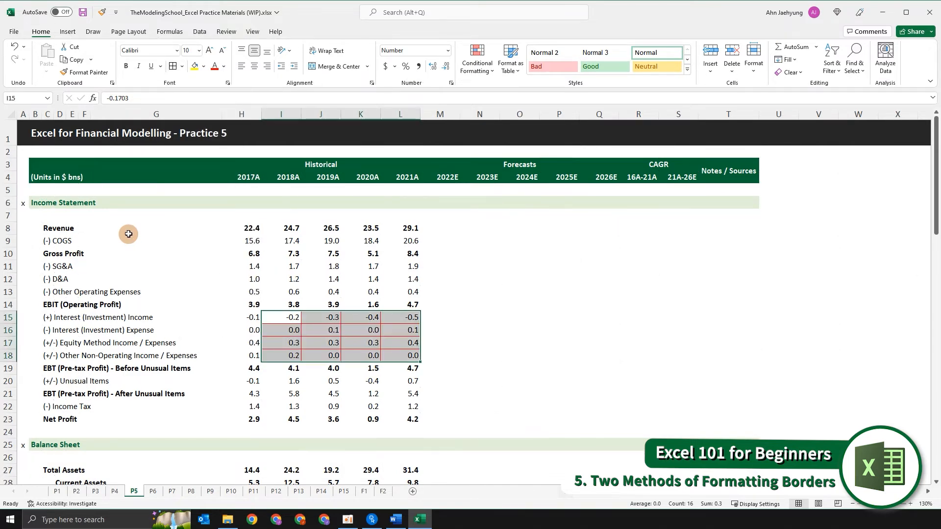
pyautogui.press('Up')
pyautogui.press('Down')
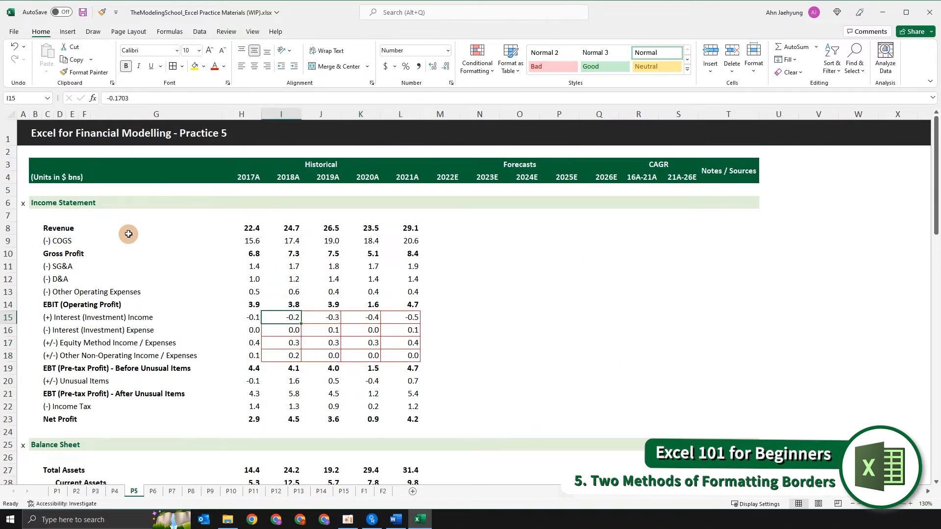
pyautogui.press('Down')
pyautogui.press('Down')
pyautogui.press('Down')
pyautogui.press('Down')
pyautogui.press('Right')
pyautogui.press('Up')
pyautogui.press('Right')
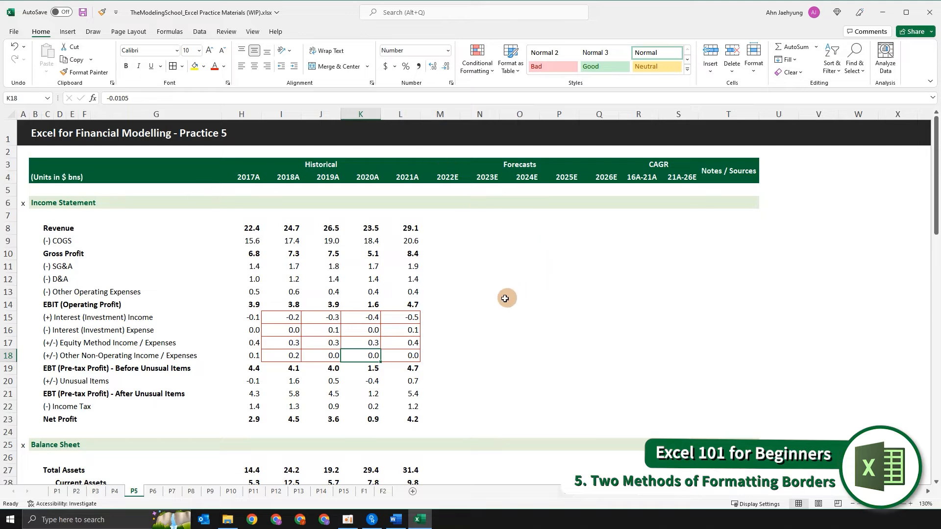
pyautogui.scroll(-7, 459, 313)
pyautogui.scroll(-3, 460, 313)
pyautogui.click(444, 291)
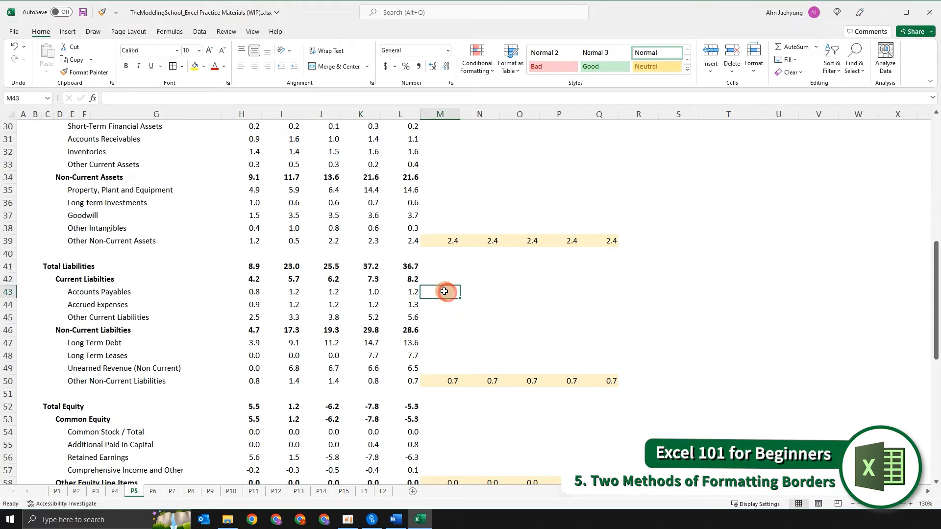
pyautogui.press('Up')
pyautogui.press('Up')
pyautogui.press('Up')
pyautogui.press('Up')
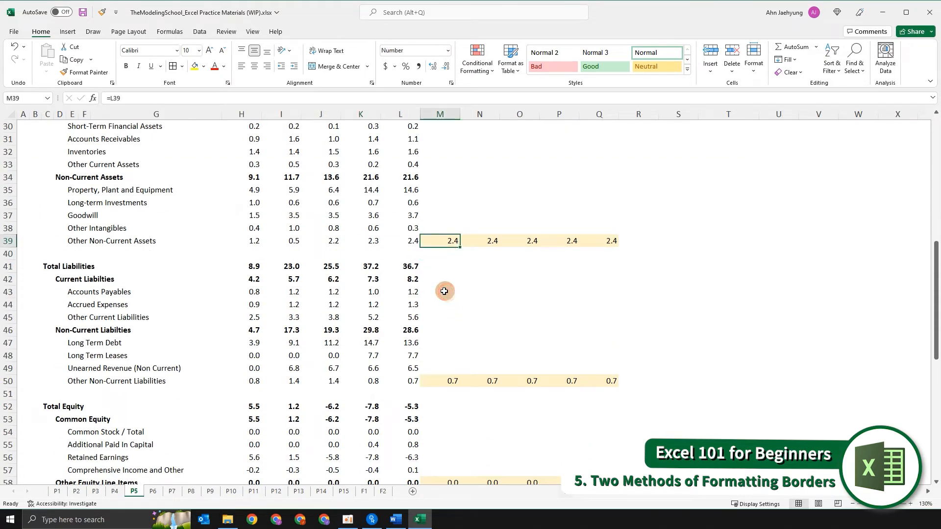
pyautogui.hotkey('alt', 'h')
pyautogui.press('b')
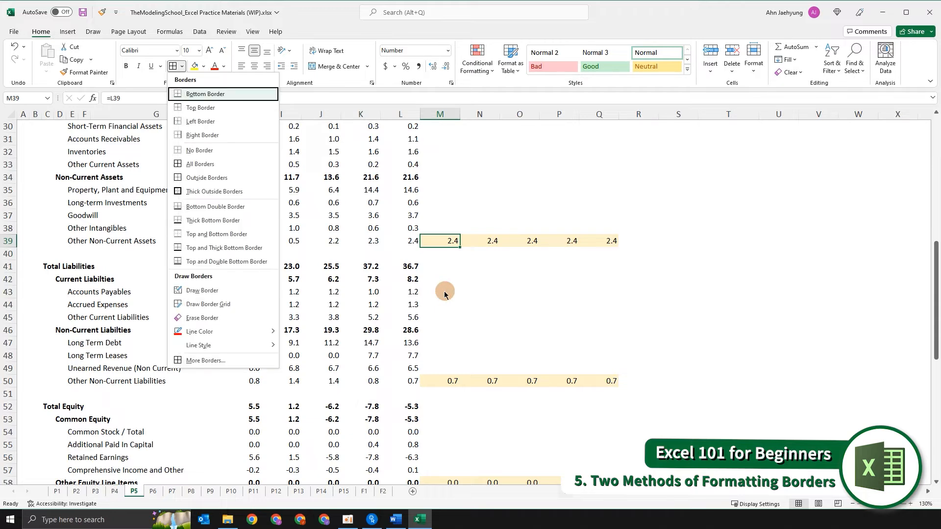
pyautogui.press('y')
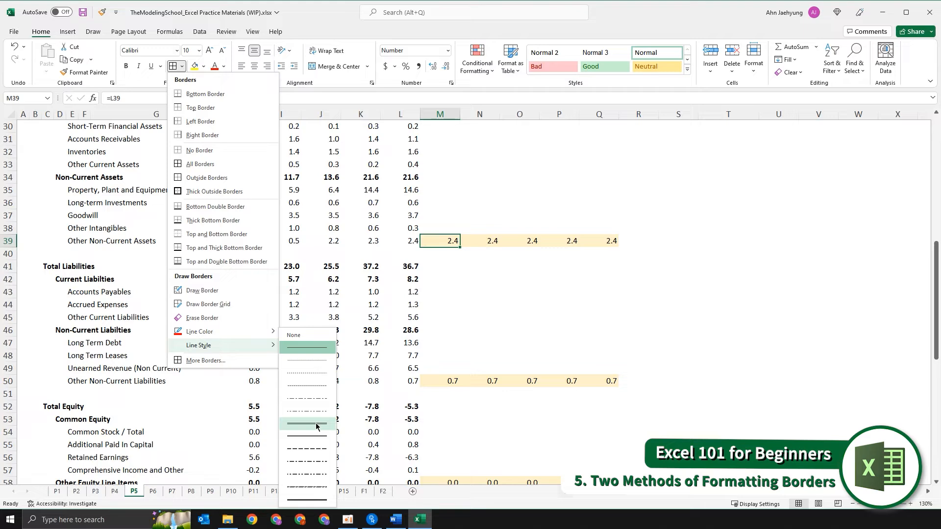
pyautogui.press('Escape')
pyautogui.press('Escape')
pyautogui.press('alt')
pyautogui.press('n')
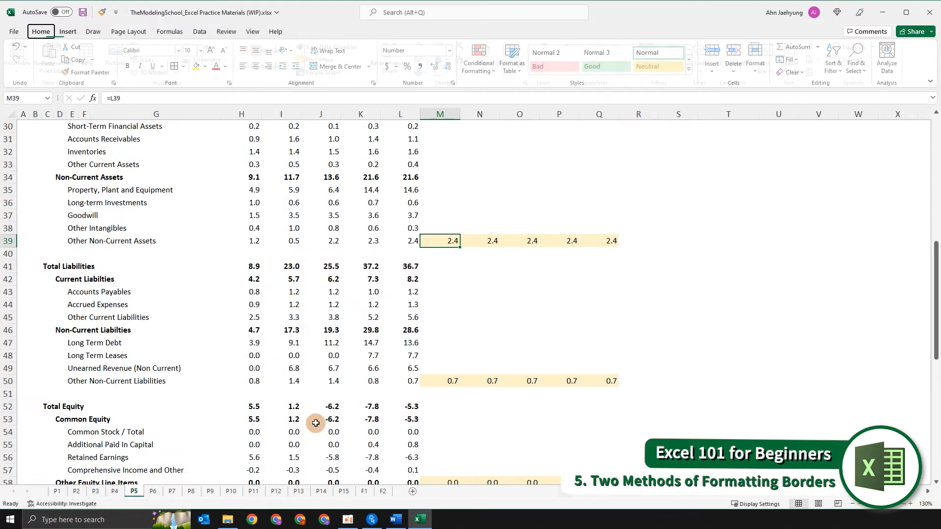
# - Select the 2022E to 2026E cells of the Other Non-Current Assets row and choose a different border line style
pyautogui.hotkey('ctrl', 'shift', 'Right')
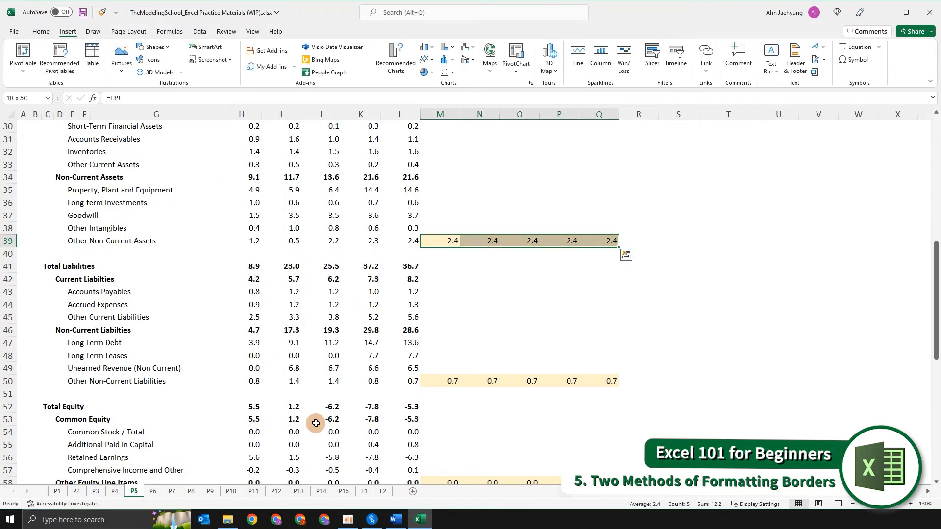
pyautogui.press('alt')
pyautogui.press('h')
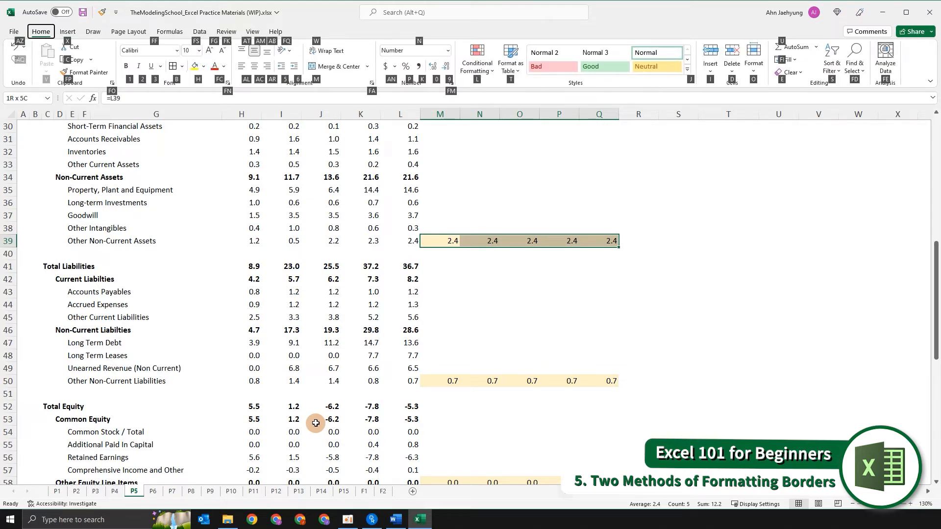
pyautogui.press('b')
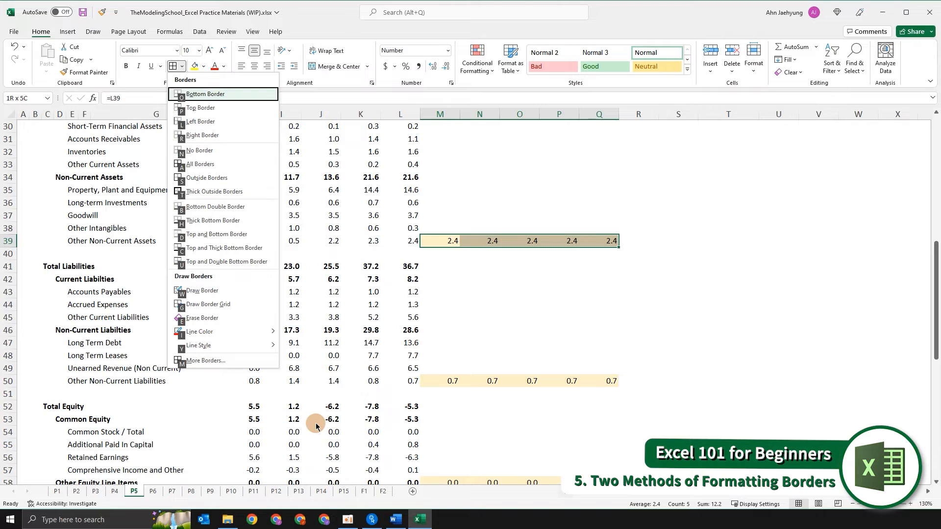
pyautogui.press('y')
pyautogui.press('Down')
pyautogui.press('Down')
pyautogui.press('Up')
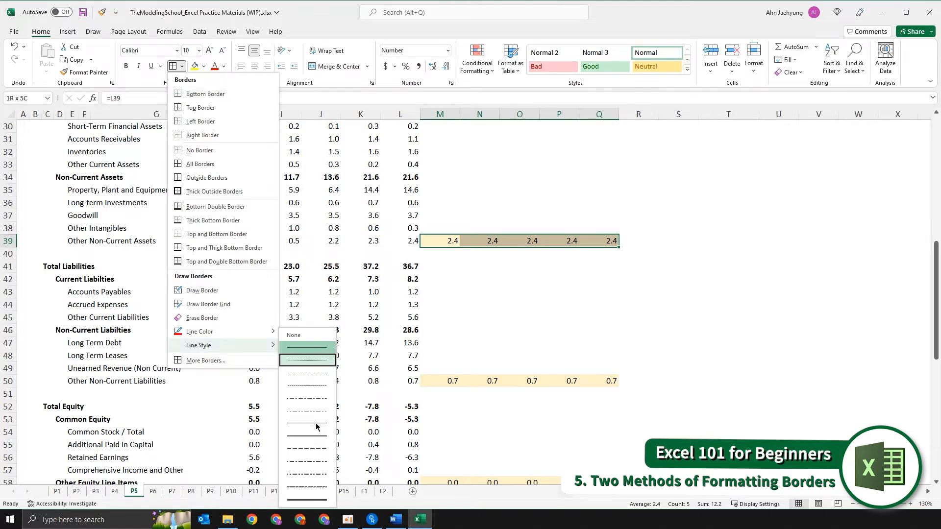
pyautogui.press('Down')
pyautogui.press('Up')
pyautogui.click(316, 425)
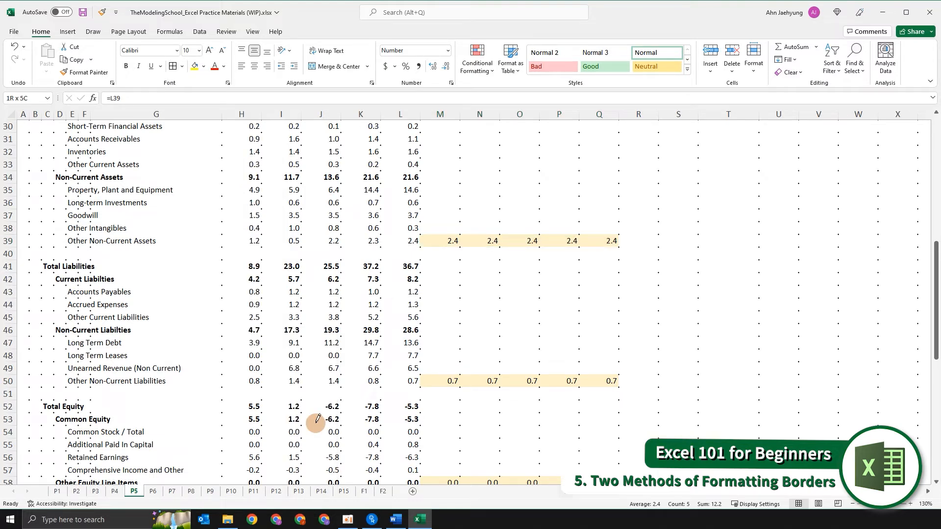
# - Apply all borders to the Other Non-Current Assets forecast cells
pyautogui.hotkey('alt', 'h')
pyautogui.press('b')
pyautogui.press('a')
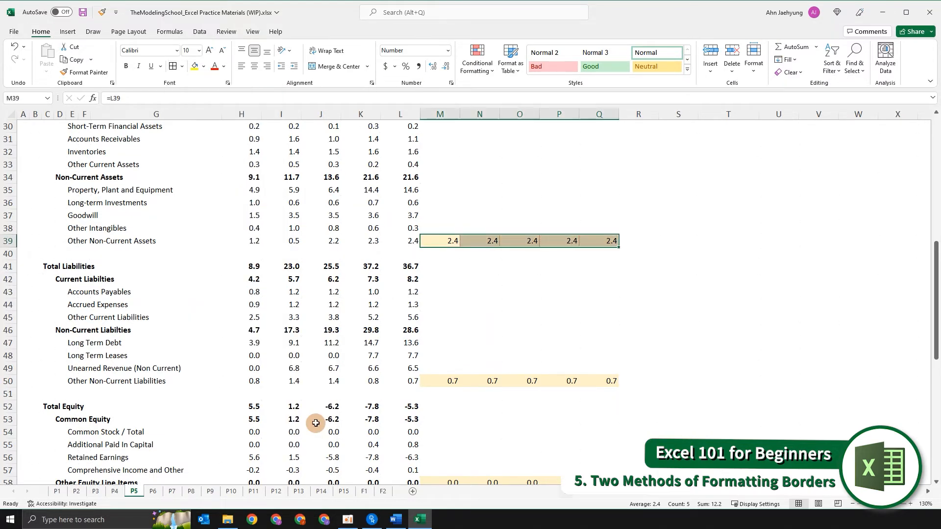
# - Inspect the borders on the Other Non-Current Assets forecast cells by moving through and reselecting them
pyautogui.press('Down')
pyautogui.press('Down')
pyautogui.press('Up')
pyautogui.press('Up')
pyautogui.hotkey('shift', 'Right')
pyautogui.hotkey('shift', 'Right')
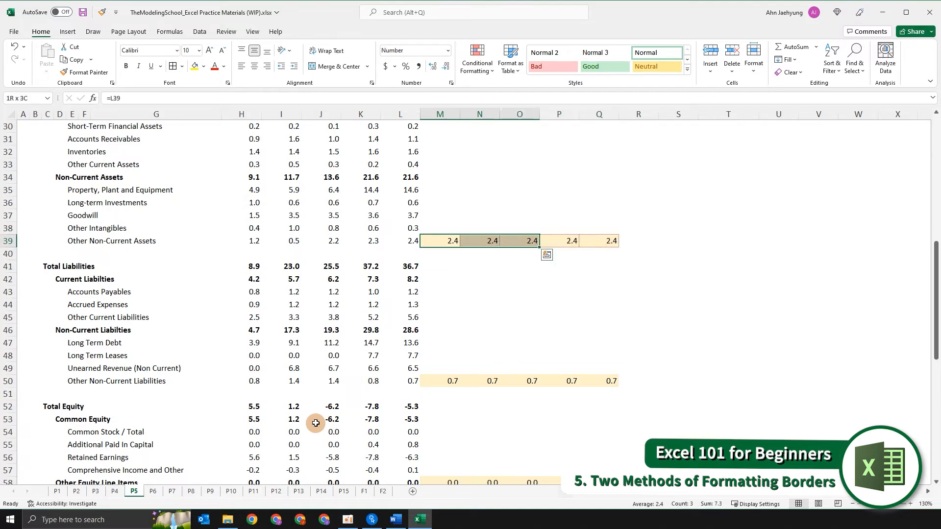
pyautogui.press('Down')
pyautogui.press('Up')
pyautogui.hotkey('shift', 'Right')
pyautogui.hotkey('shift', 'Right')
pyautogui.hotkey('shift', 'Right')
pyautogui.hotkey('shift', 'Right')
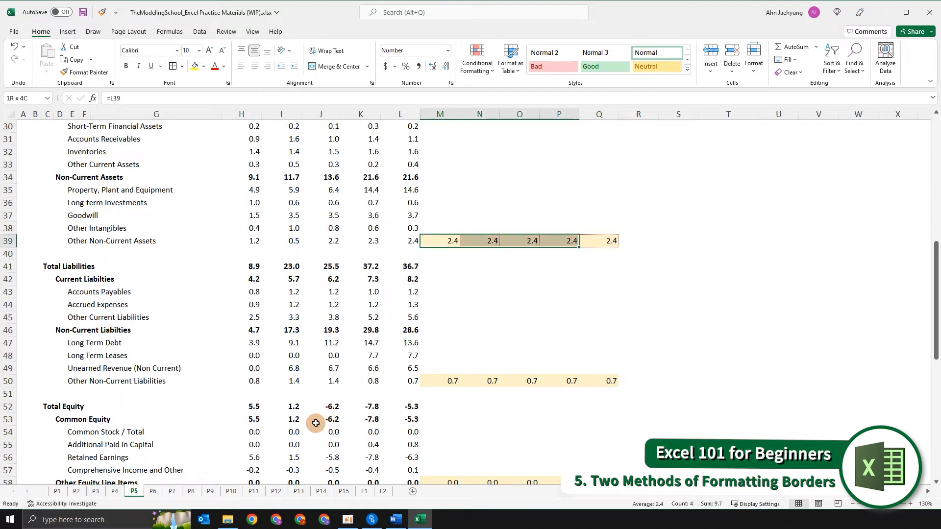
pyautogui.press('Down')
pyautogui.press('Down')
pyautogui.press('Down')
pyautogui.press('Up')
pyautogui.press('Up')
pyautogui.press('Up')
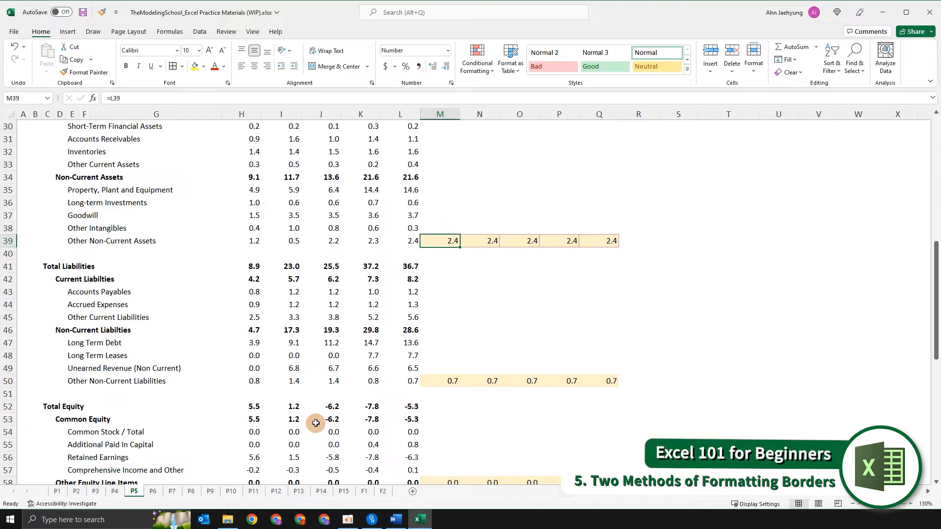
pyautogui.press('Right')
pyautogui.press('Right')
pyautogui.press('Left')
pyautogui.press('Left')
# - Apply an outside border to the Other Non-Current Assets forecast cells
pyautogui.hotkey('ctrl', 'v')
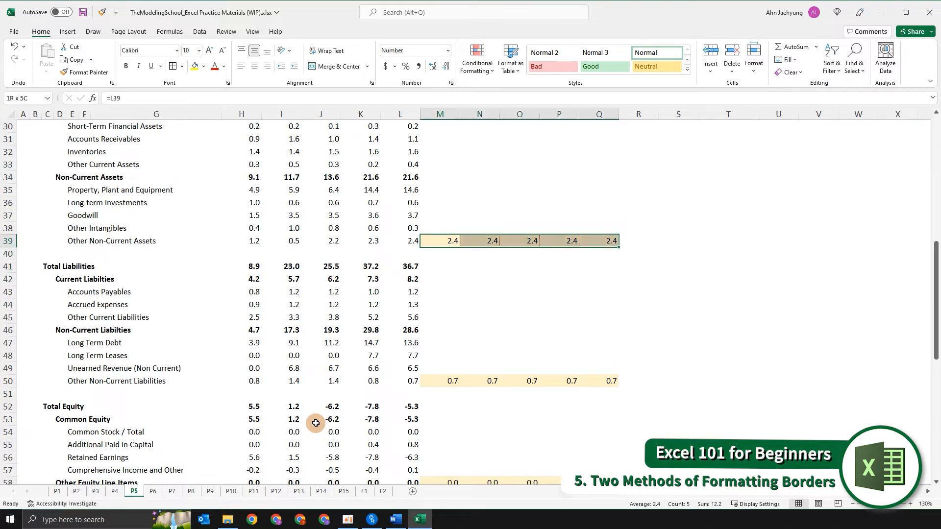
pyautogui.hotkey('alt', 'h')
pyautogui.press('b')
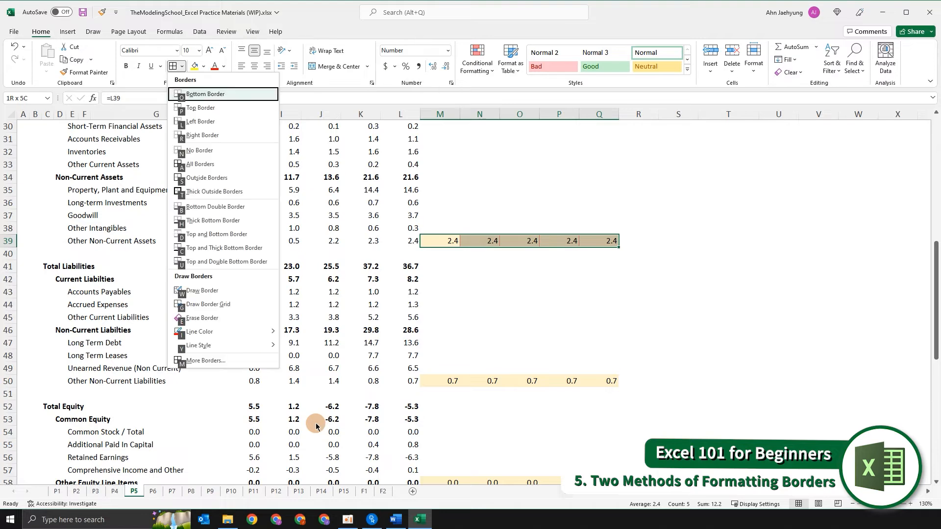
pyautogui.press('s')
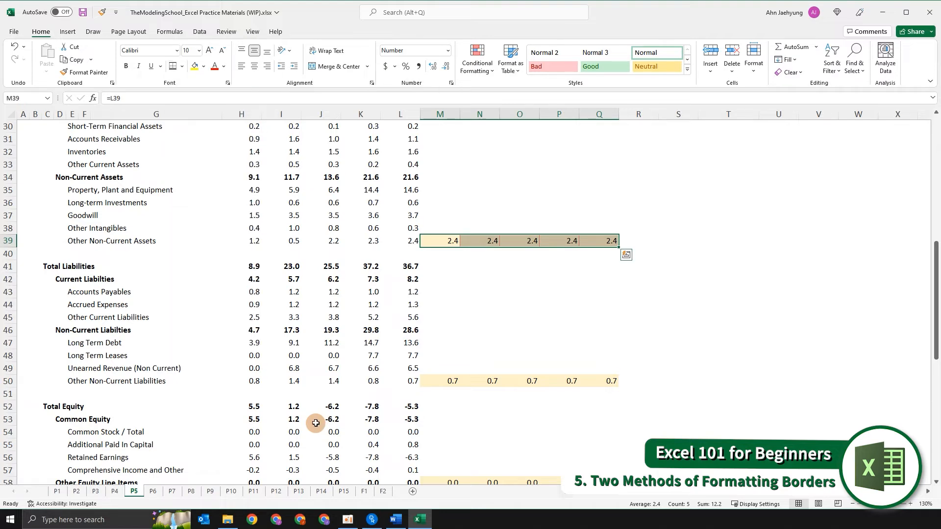
# - Pick a new border line colour and reapply an outside border to the Other Non-Current Assets forecast cells
pyautogui.hotkey('alt', 'h')
pyautogui.press('b')
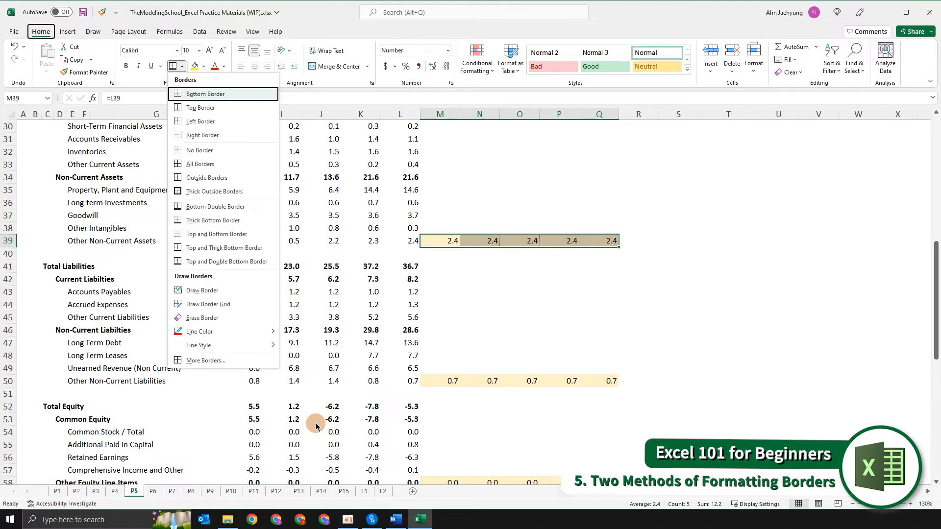
pyautogui.press('i')
pyautogui.click(316, 426)
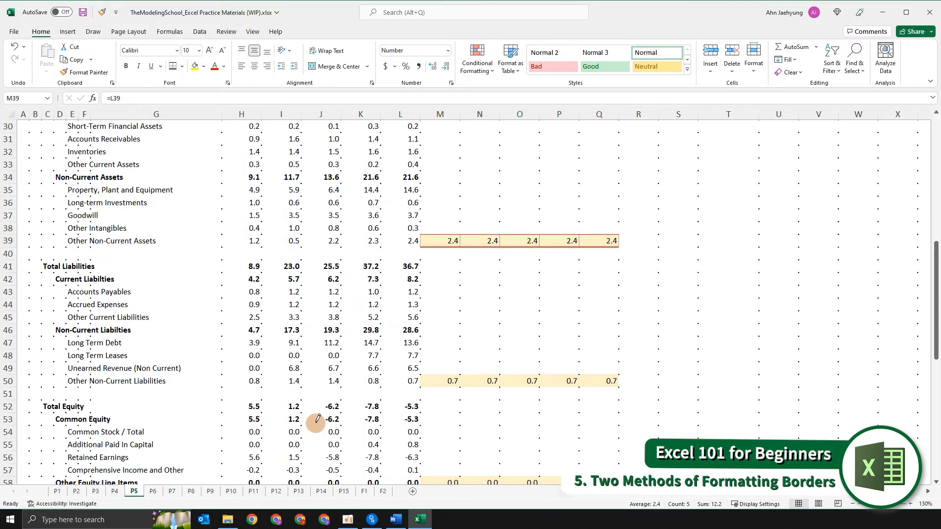
pyautogui.hotkey('alt', 'h')
pyautogui.press('b')
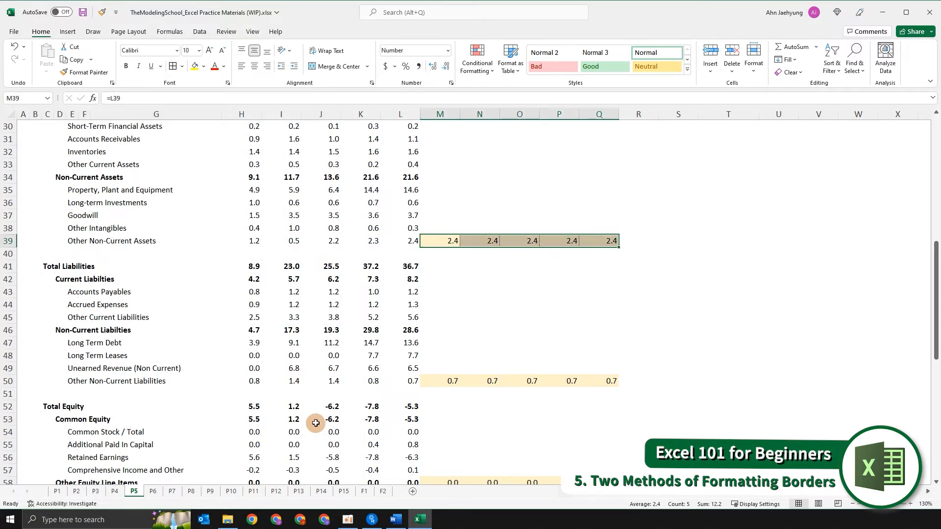
pyautogui.press('s')
# - Inspect the borders around the individual Other Non-Current Assets forecast cells
pyautogui.press('Right')
pyautogui.press('Right')
pyautogui.press('Down')
pyautogui.press('Down')
pyautogui.press('Left')
pyautogui.press('Left')
pyautogui.press('Up')
pyautogui.press('Up')
pyautogui.press('Right')
pyautogui.press('Right')
pyautogui.press('Right')
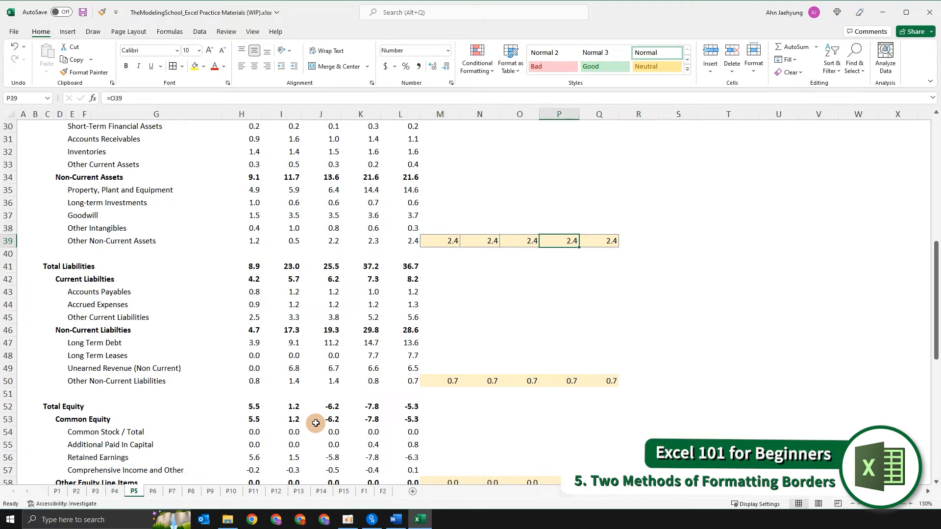
pyautogui.scroll(-3, 316, 423)
pyautogui.click(448, 340)
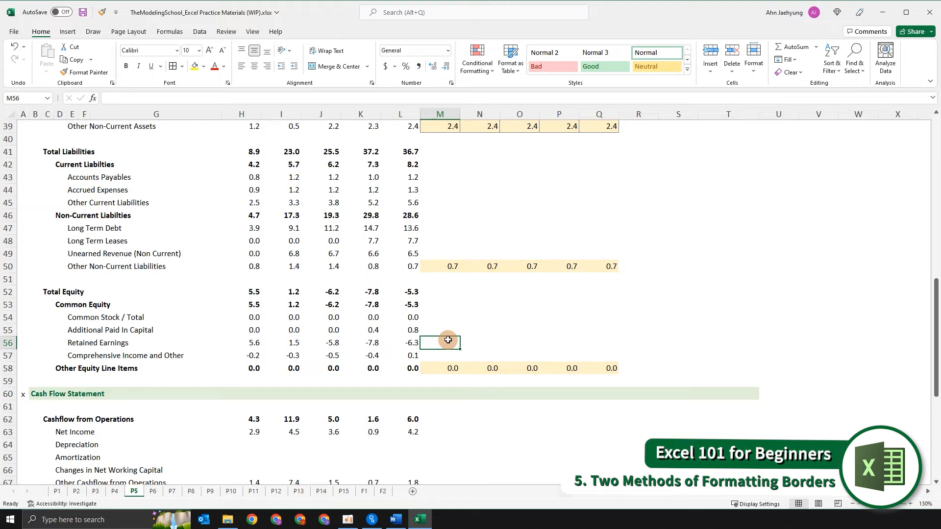
pyautogui.press('Left')
pyautogui.press('Left')
pyautogui.press('Left')
pyautogui.press('Left')
pyautogui.press('Left')
pyautogui.press('Up')
pyautogui.press('Up')
pyautogui.press('Down')
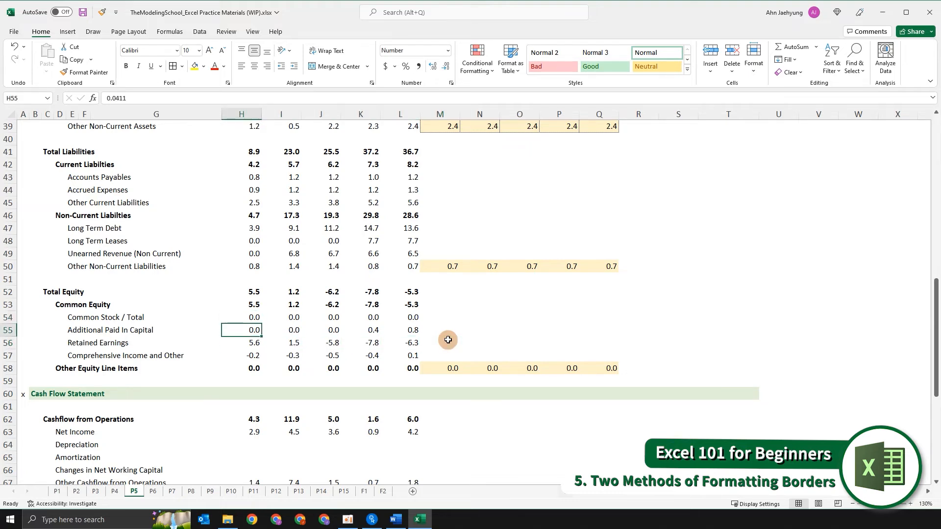
pyautogui.press('Down')
pyautogui.press('Down')
pyautogui.press('Down')
pyautogui.press('Down')
pyautogui.press('Down')
pyautogui.press('Down')
pyautogui.press('Down')
pyautogui.press('Down')
pyautogui.press('Down')
pyautogui.press('Down')
pyautogui.press('Down')
pyautogui.press('Down')
pyautogui.press('Down')
pyautogui.press('Down')
pyautogui.press('Down')
pyautogui.press('Down')
pyautogui.press('Down')
pyautogui.press('Down')
pyautogui.press('Down')
pyautogui.press('Up')
pyautogui.press('Up')
pyautogui.press('Up')
pyautogui.press('Up')
pyautogui.press('Up')
pyautogui.press('Up')
pyautogui.press('Up')
pyautogui.press('Up')
pyautogui.press('Up')
pyautogui.press('Up')
pyautogui.press('Up')
pyautogui.press('Up')
pyautogui.press('Up')
pyautogui.press('Up')
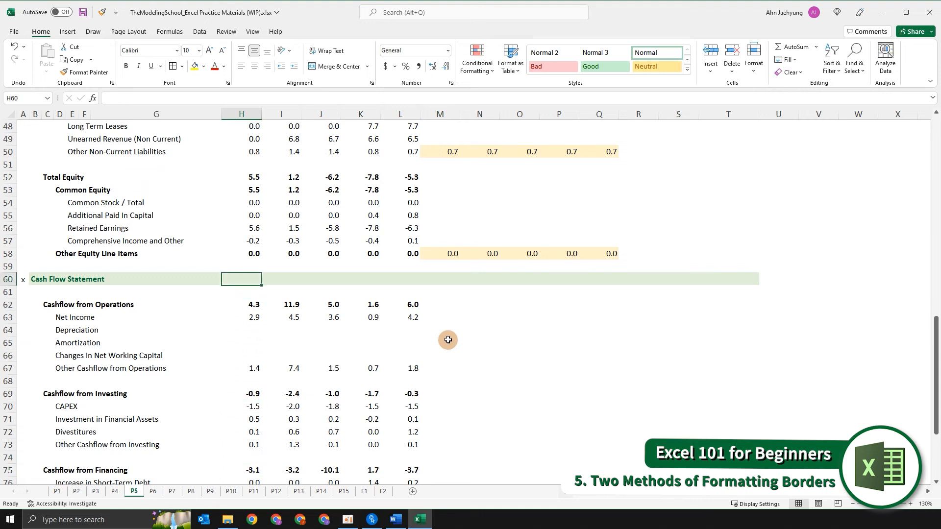
# - Select the Other Equity Line Items forecast cells and fill the formula right across them
pyautogui.press('Up')
pyautogui.press('Up')
pyautogui.press('Right')
pyautogui.press('Right')
pyautogui.press('Right')
pyautogui.press('Right')
pyautogui.press('Right')
pyautogui.hotkey('ctrl', 'shift', 'Right')
pyautogui.hotkey('ctrl', 'r')
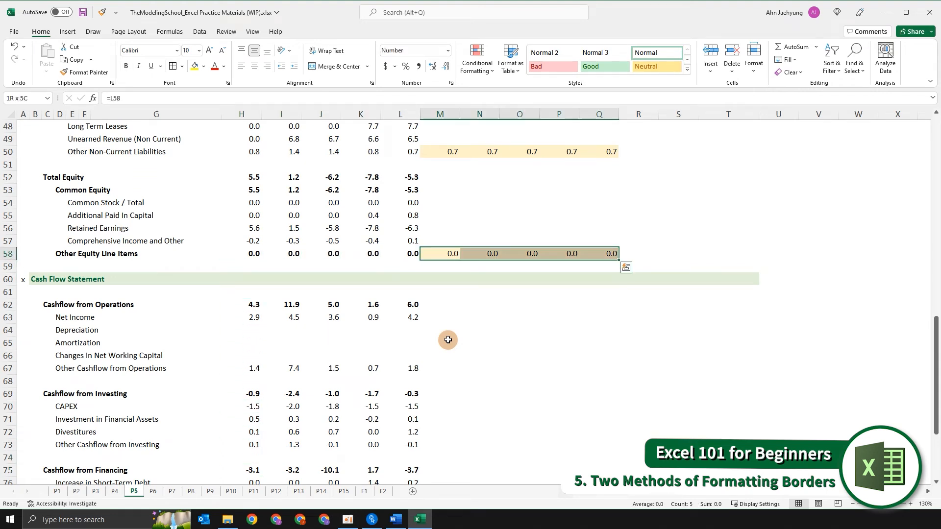
# - Apply red dotted left and inside vertical borders to the Other Equity Line Items forecast cells
pyautogui.hotkey('ctrl', '1')
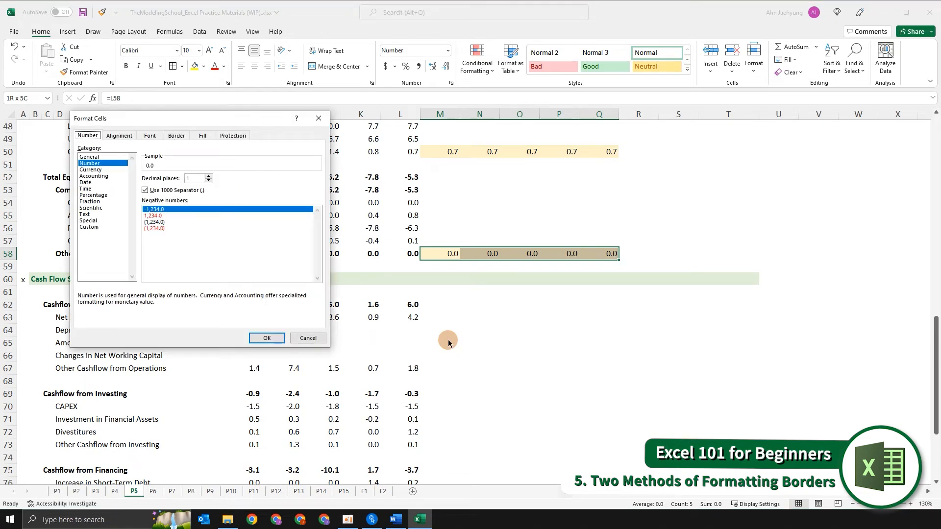
pyautogui.hotkey('ctrl', 'Tab')
pyautogui.hotkey('ctrl', 'Tab')
pyautogui.hotkey('ctrl', 'Tab')
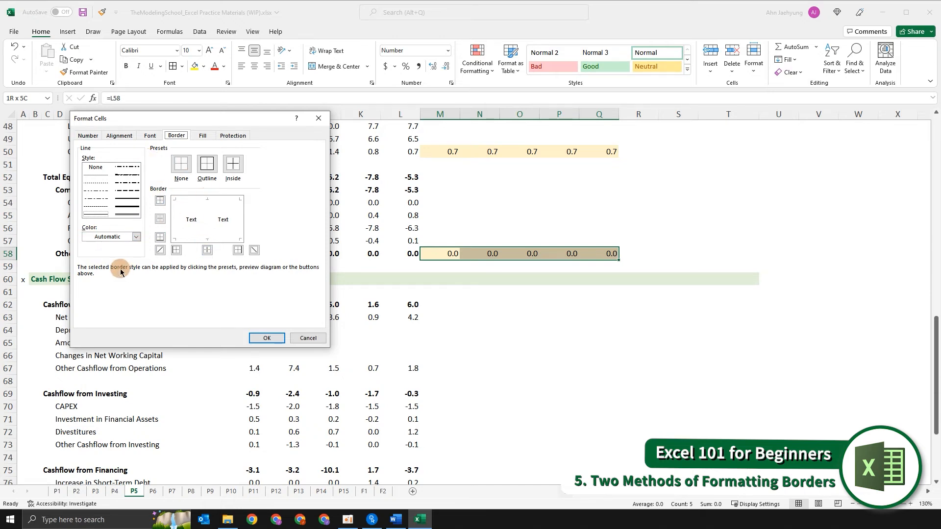
pyautogui.click(135, 237)
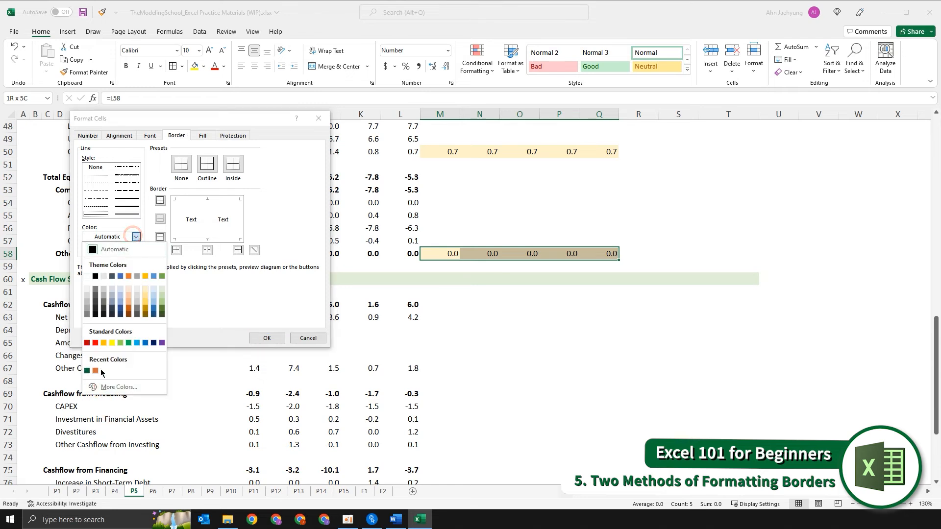
pyautogui.click(94, 343)
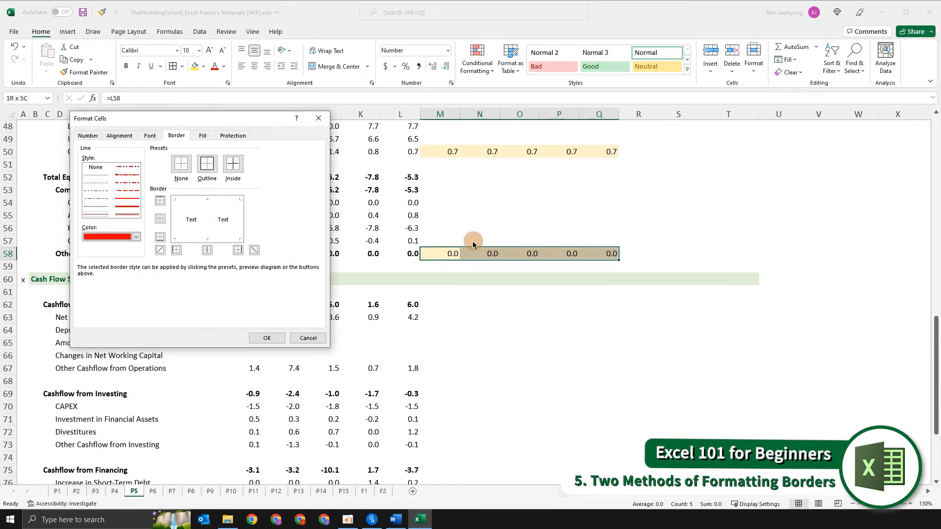
pyautogui.click(98, 177)
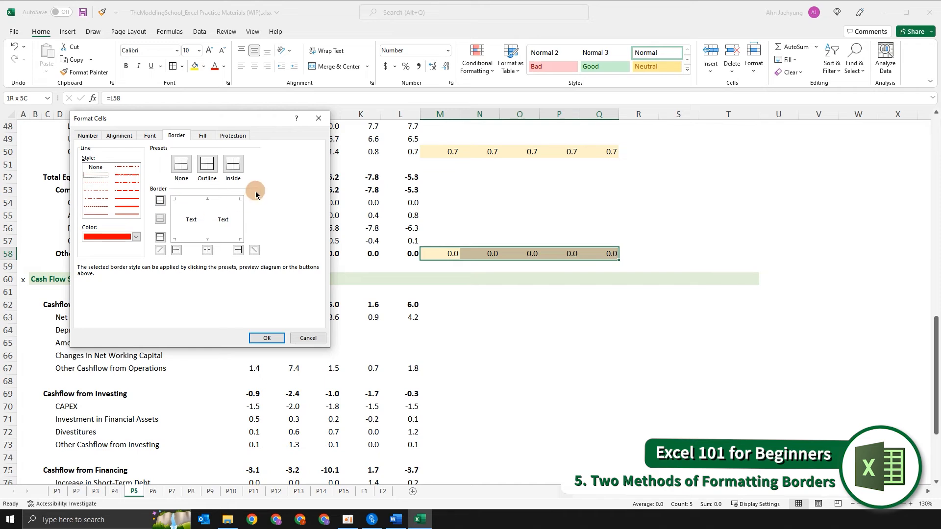
pyautogui.click(177, 250)
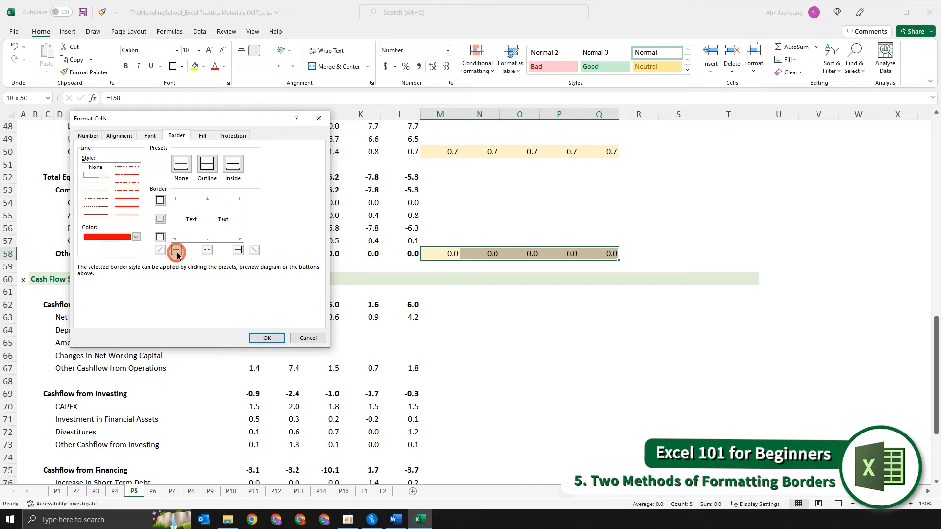
pyautogui.click(207, 250)
# - Add a blue dotted right border to the Other Equity Line Items forecast cells and confirm
pyautogui.click(106, 237)
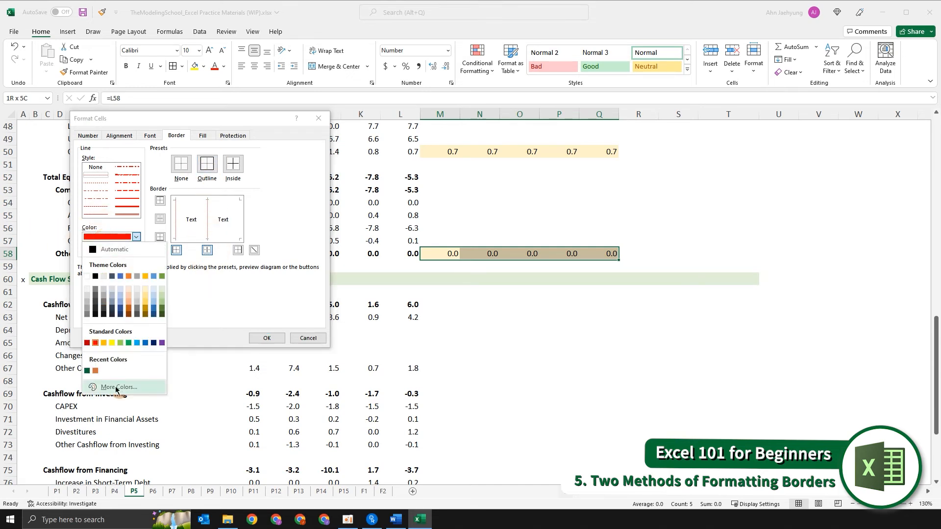
pyautogui.click(143, 342)
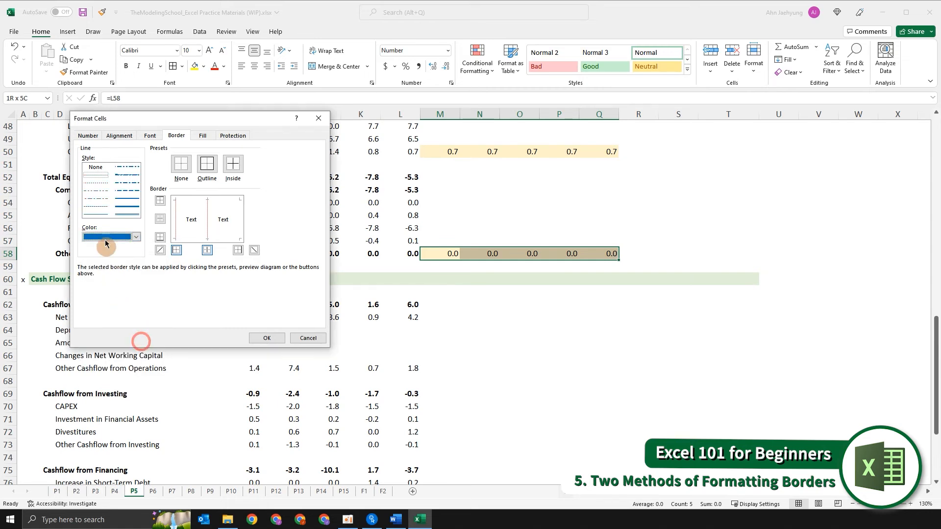
pyautogui.click(238, 251)
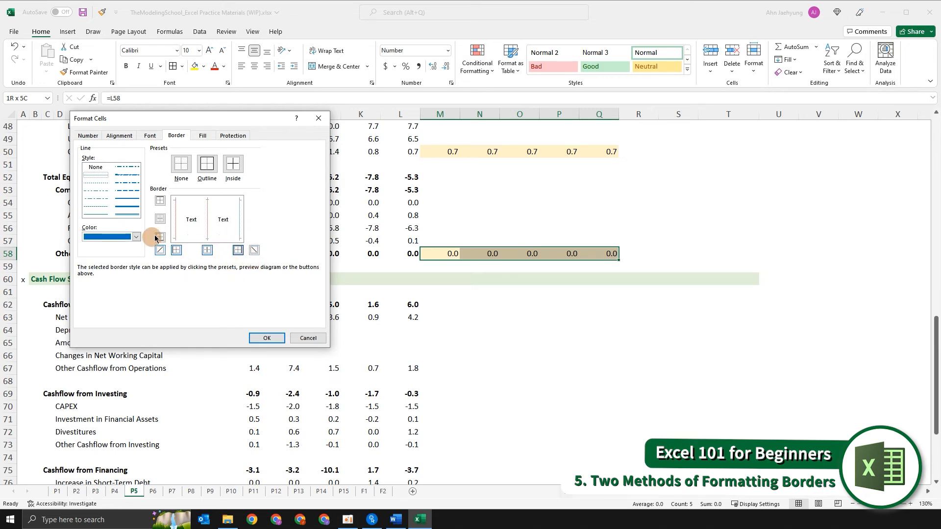
pyautogui.click(266, 338)
pyautogui.click(485, 254)
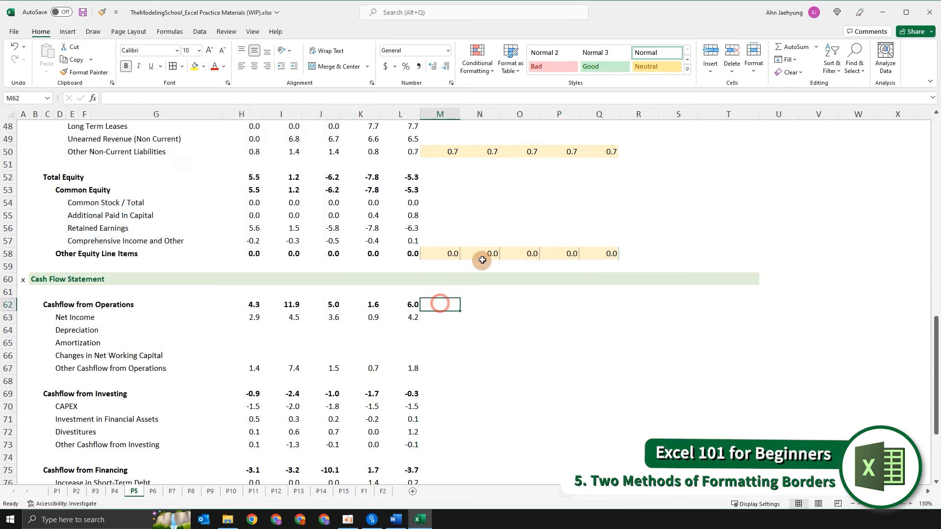
pyautogui.click(498, 277)
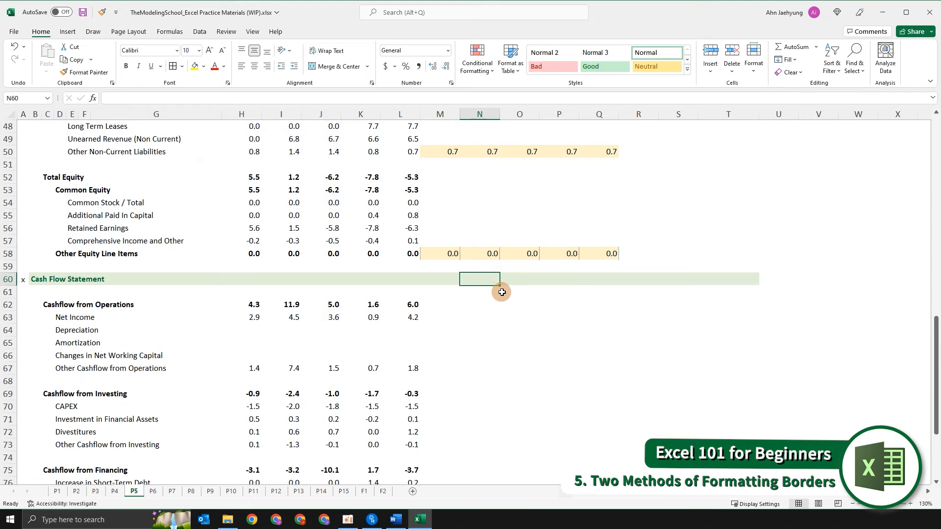
# - Reformat the Other Equity Line Items forecast cells with automatic-colour hairline outline and inside borders
pyautogui.press('Up')
pyautogui.press('Up')
pyautogui.press('Left')
pyautogui.hotkey('shift', 'Right')
pyautogui.hotkey('shift', 'Right')
pyautogui.hotkey('shift', 'Right')
pyautogui.hotkey('shift', 'Right')
pyautogui.hotkey('ctrl', '1')
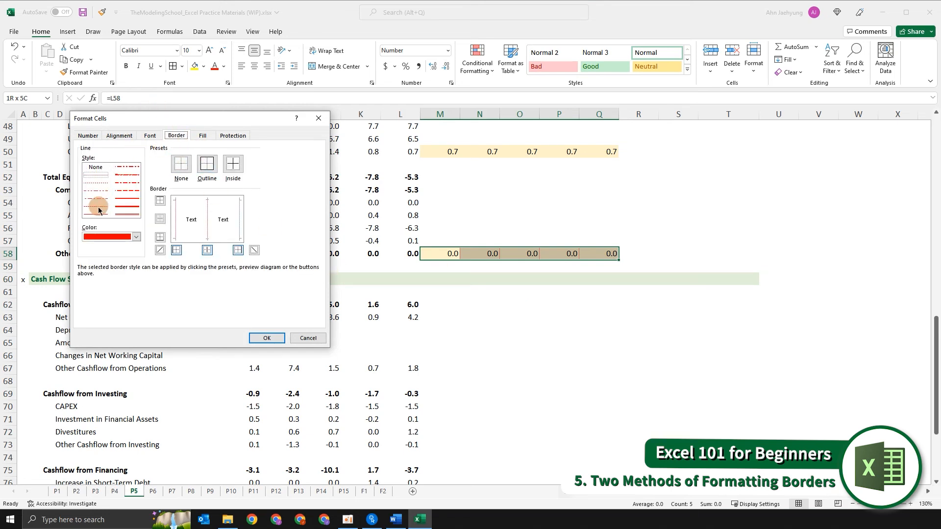
pyautogui.click(102, 234)
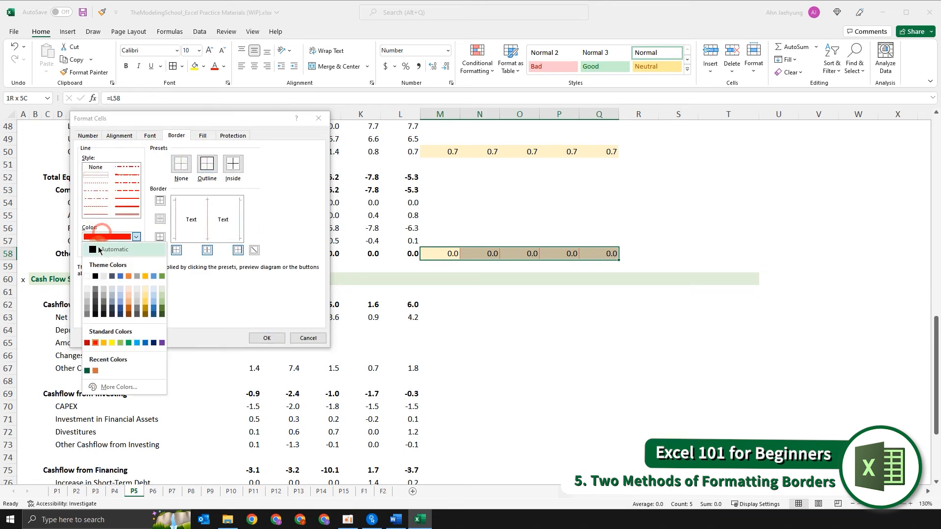
pyautogui.click(98, 252)
pyautogui.click(89, 174)
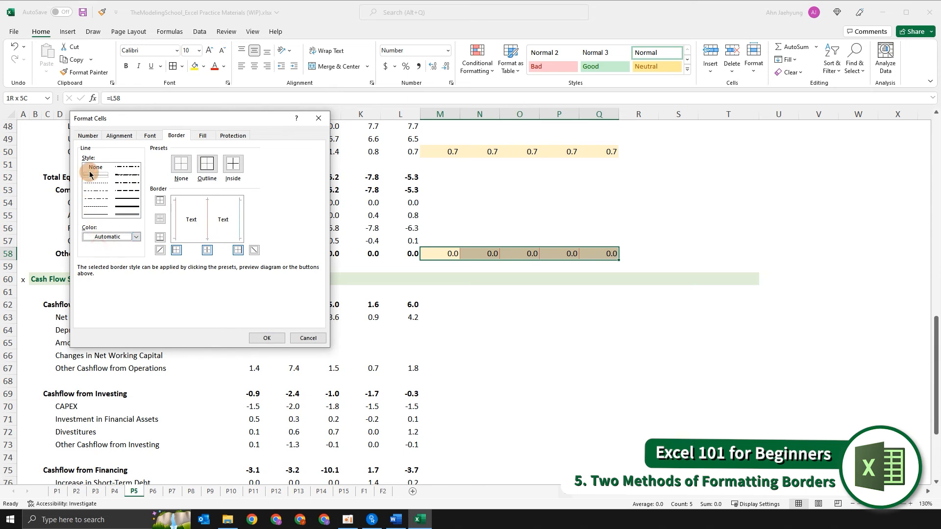
pyautogui.click(203, 165)
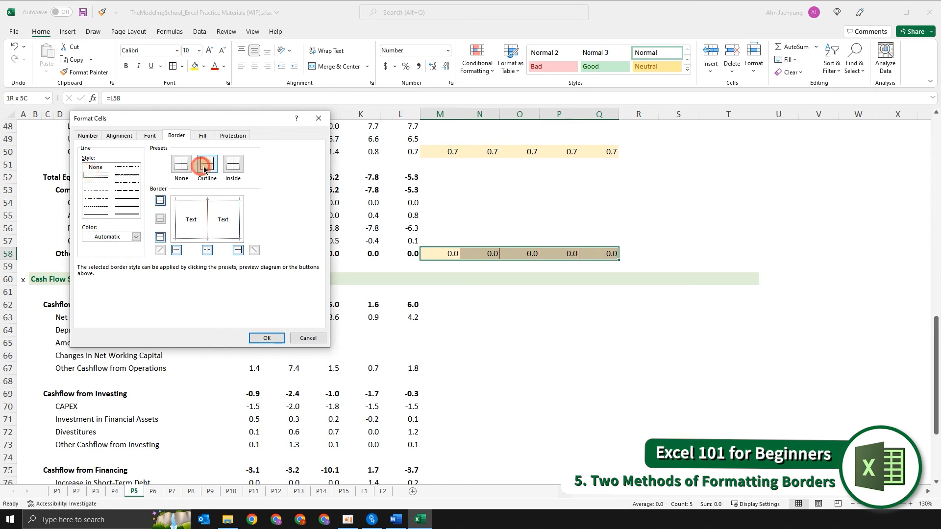
pyautogui.click(229, 168)
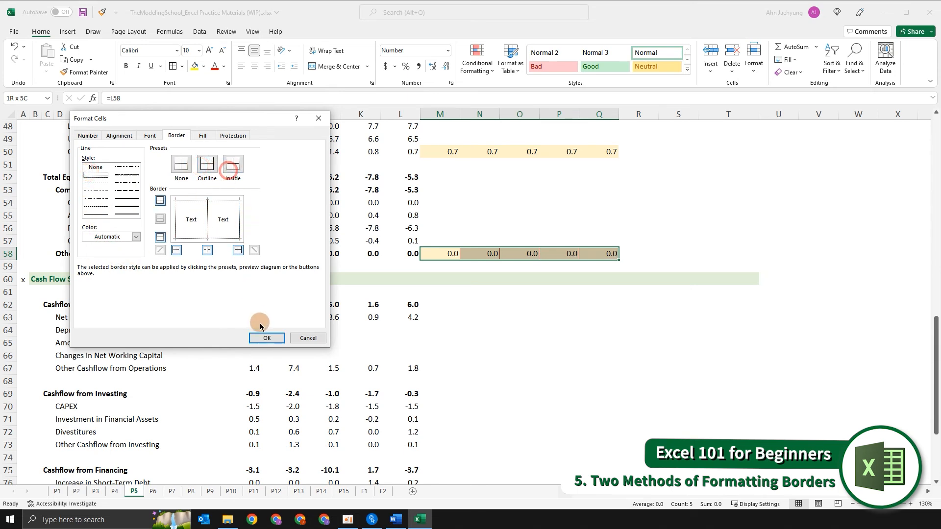
pyautogui.click(263, 338)
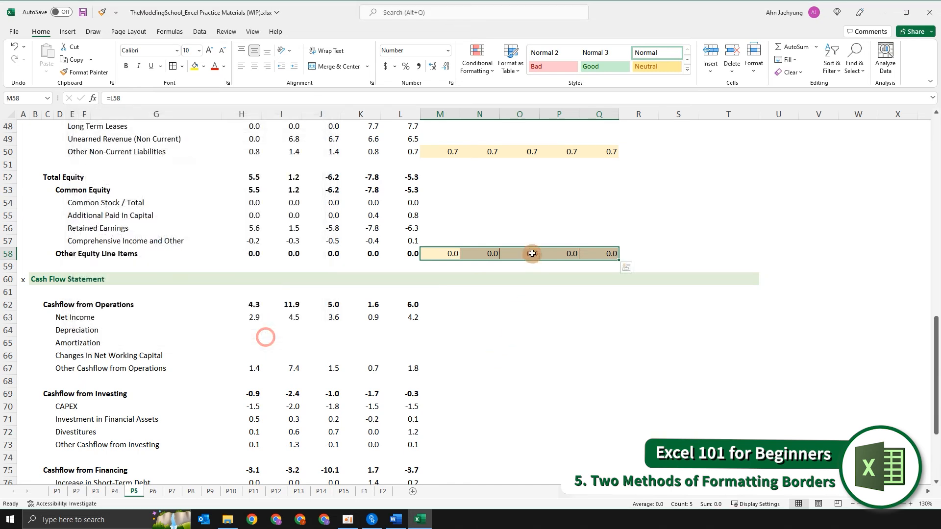
# - Examine the borders on the income statement's interest and non-operating items cells
pyautogui.press('Up')
pyautogui.press('Up')
pyautogui.press('Down')
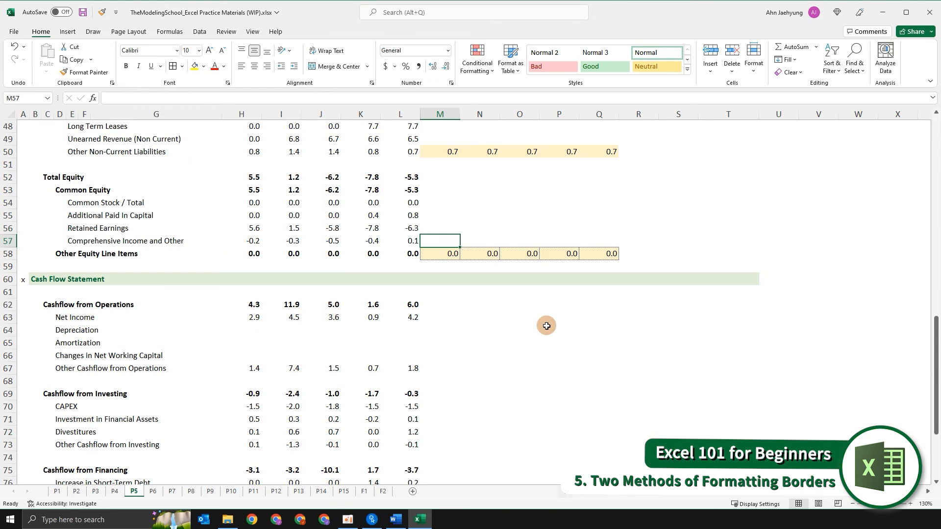
pyautogui.scroll(16, 124, 260)
pyautogui.scroll(-1, 122, 272)
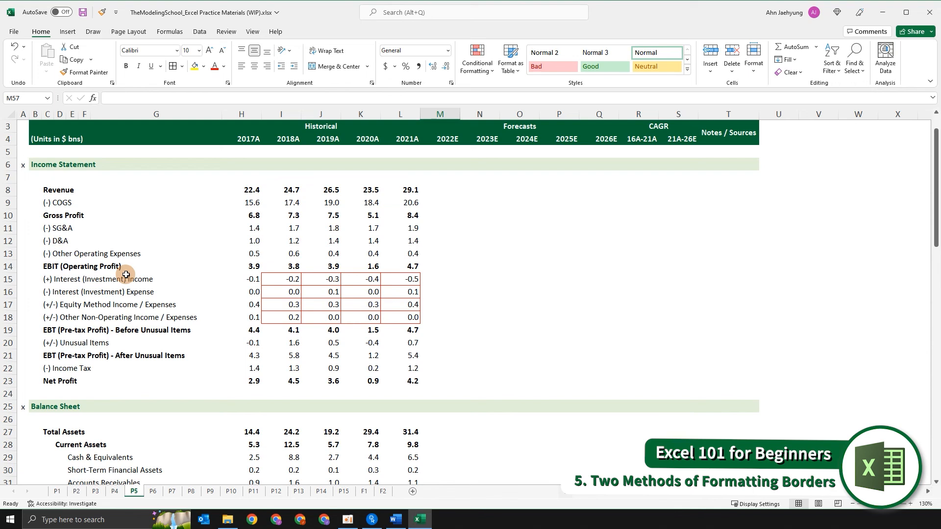
pyautogui.click(269, 296)
pyautogui.click(280, 269)
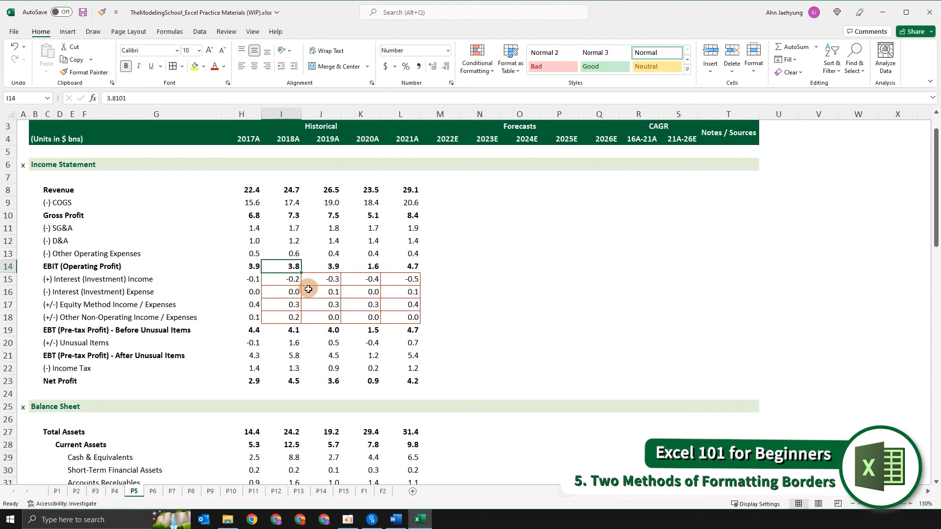
pyautogui.click(300, 289)
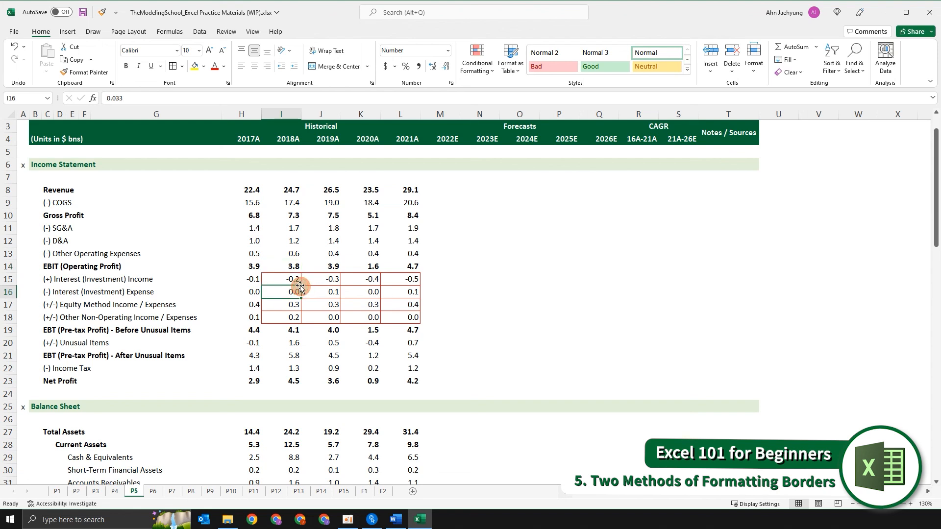